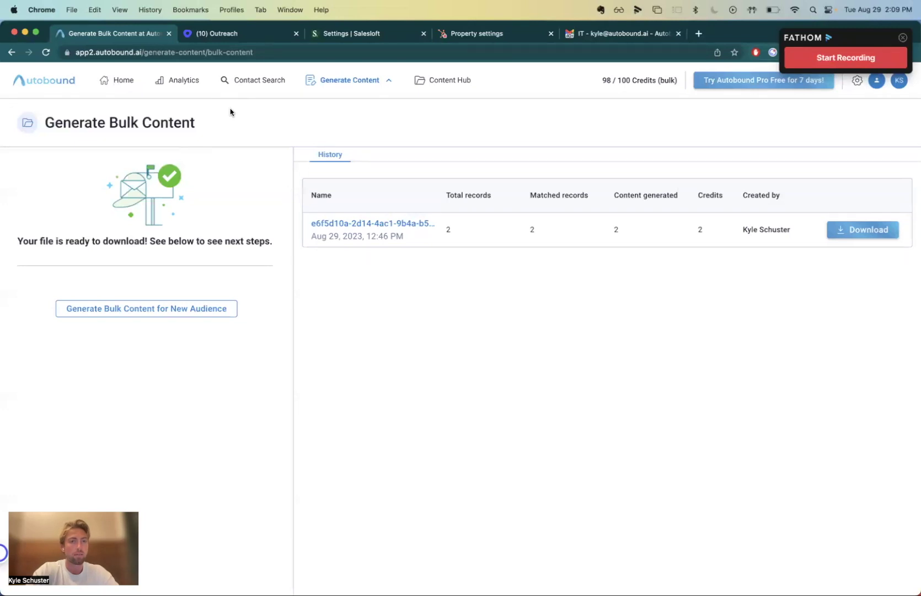
In Outreach, open Administration > Prospects settings and scroll to the Autobound Email and Opener 1–3 custom fields.
left_click(236, 36)
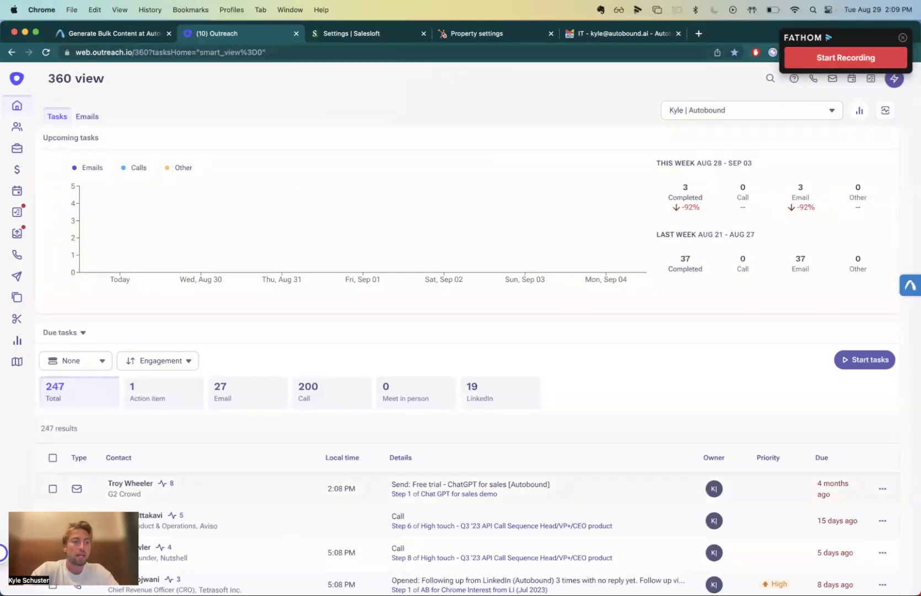
left_click_drag(64, 508, 191, 399)
left_click(17, 546)
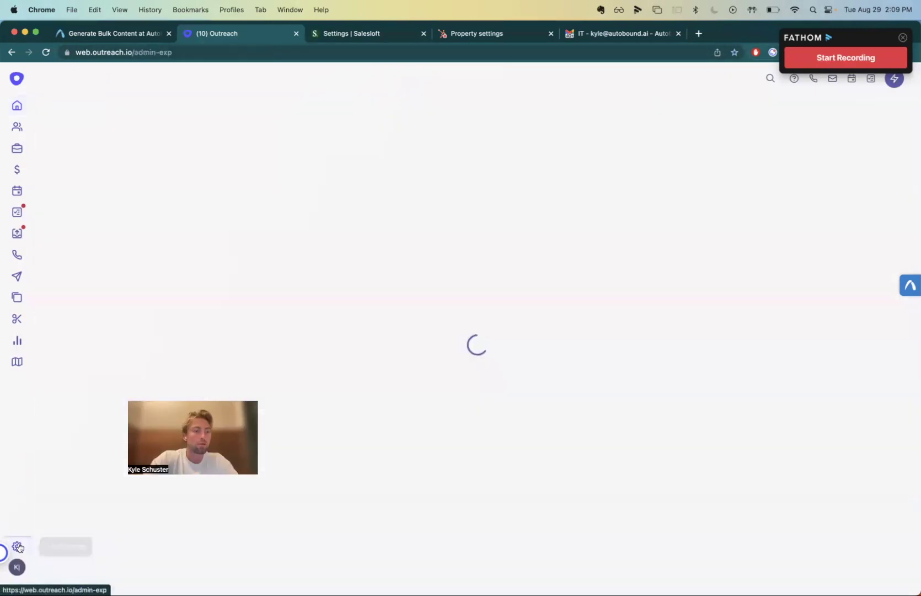
scroll(95, 250, "down", 4)
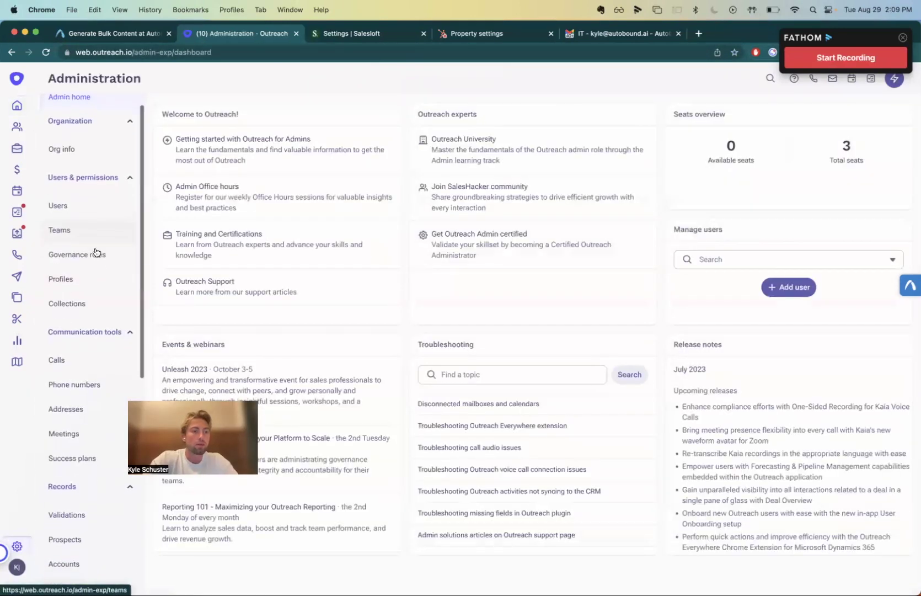
scroll(95, 252, "down", 2)
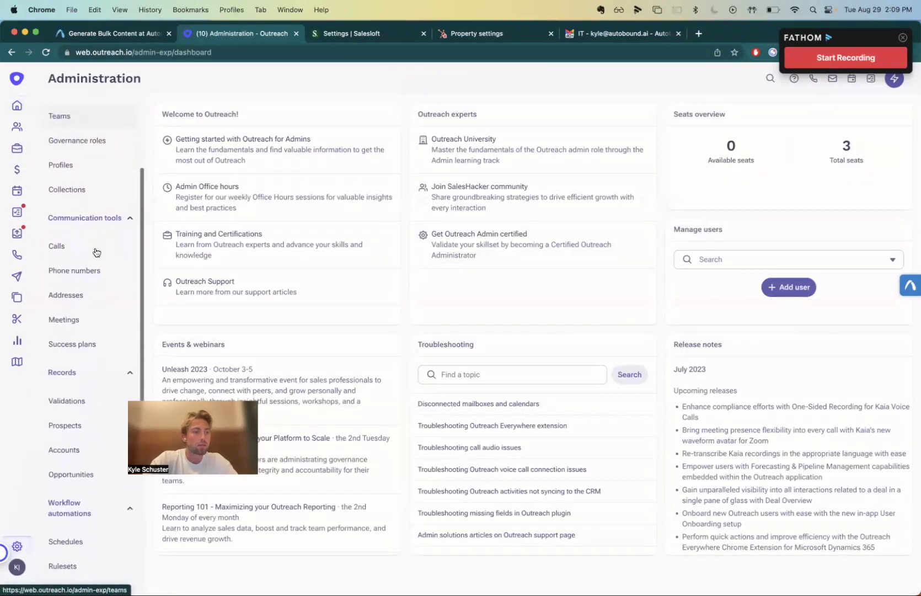
left_click(64, 424)
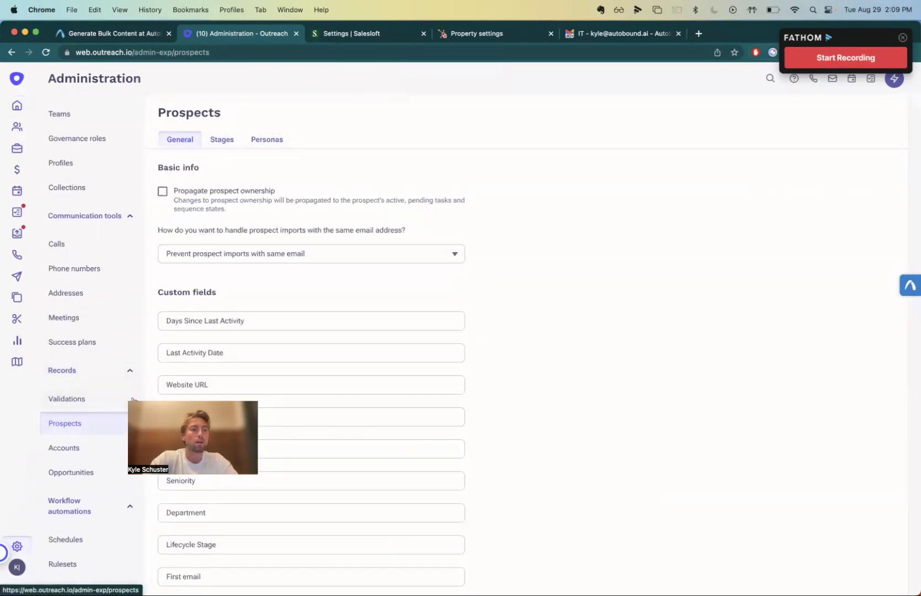
scroll(241, 333, "down", 10)
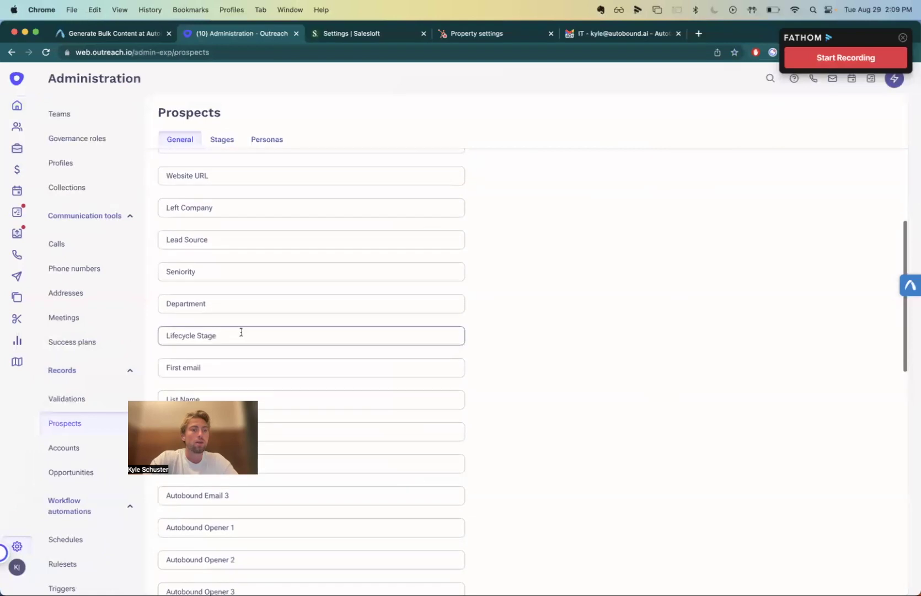
scroll(241, 332, "down", 2)
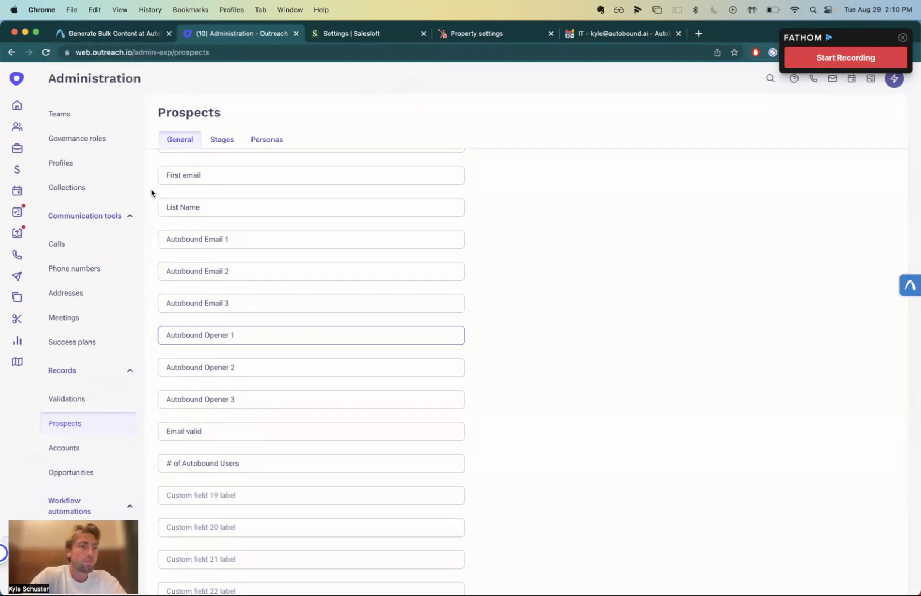
Search for the prospect by name and open their record.
left_click(766, 80)
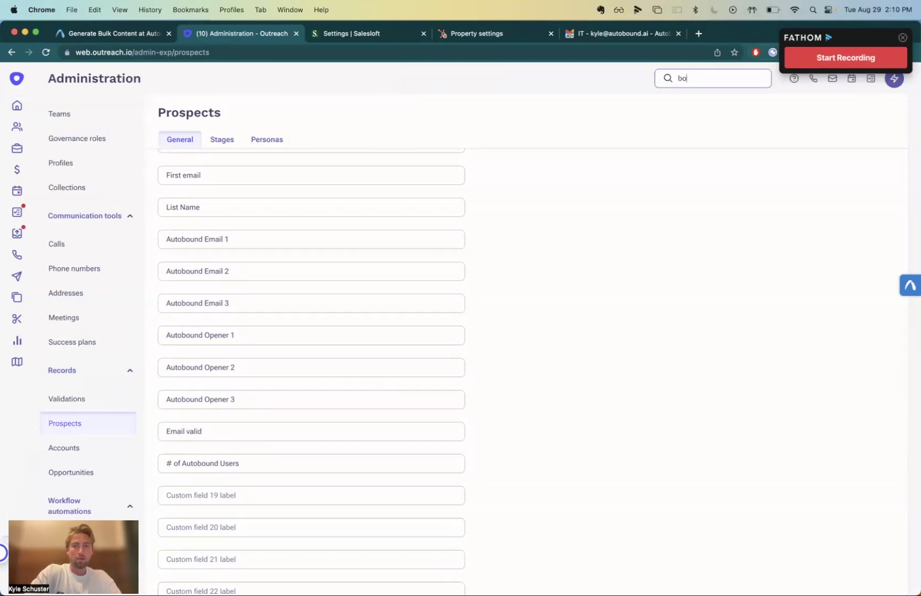
type("bob doe")
key("Return")
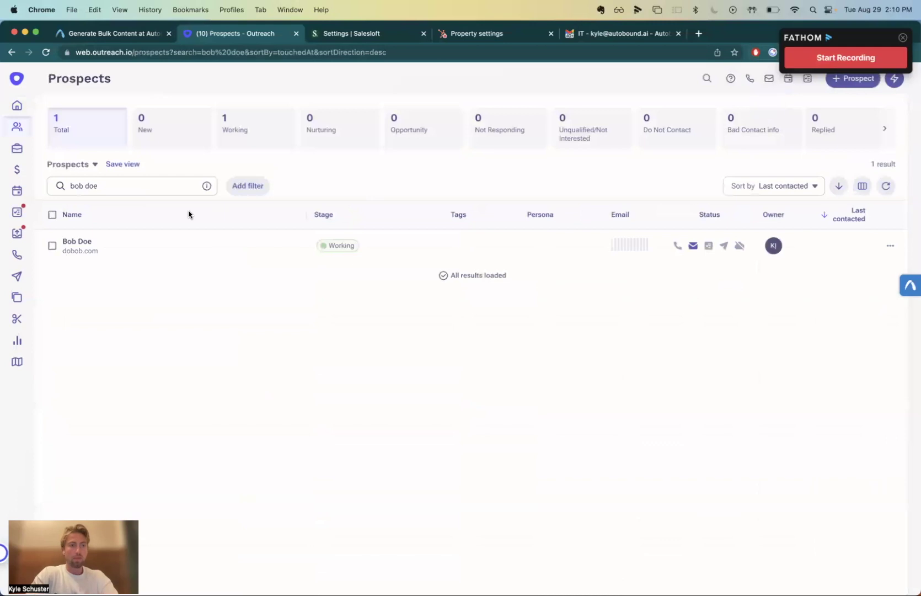
left_click(80, 245)
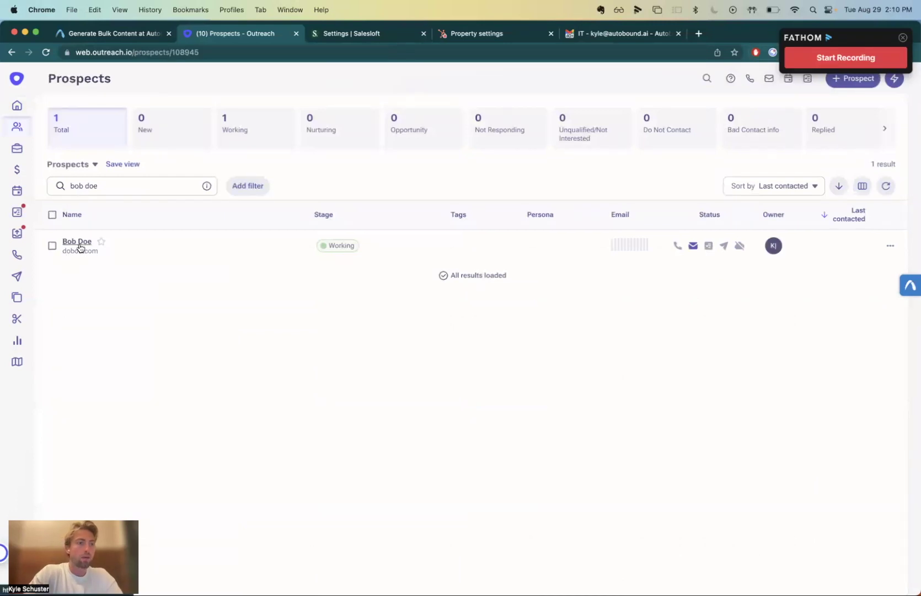
scroll(812, 377, "down", 3)
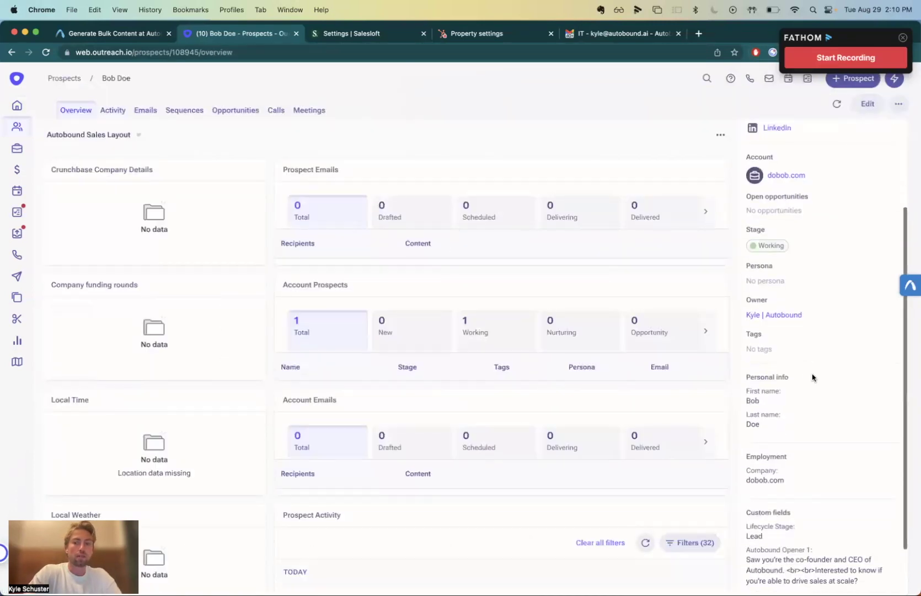
scroll(812, 377, "up", 2)
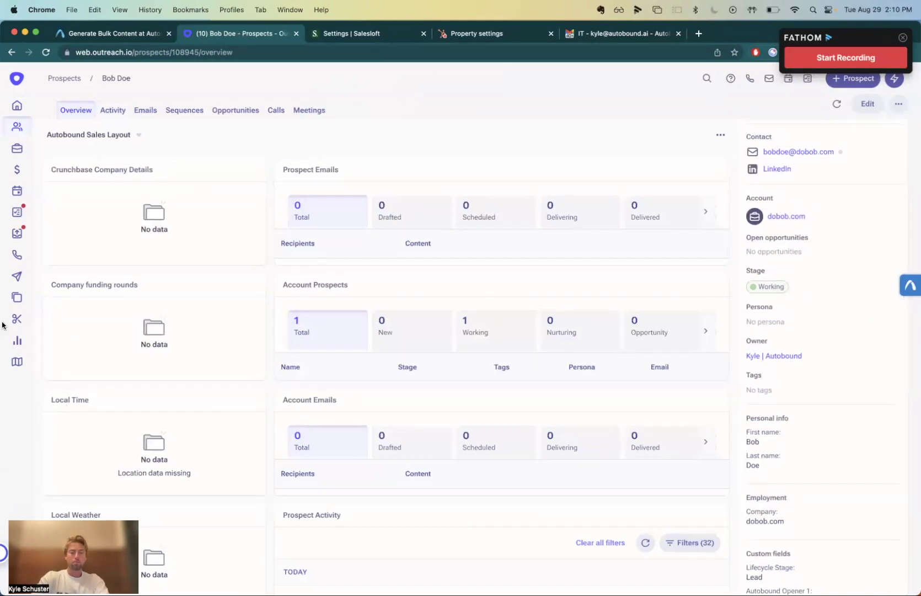
scroll(808, 419, "down", 4)
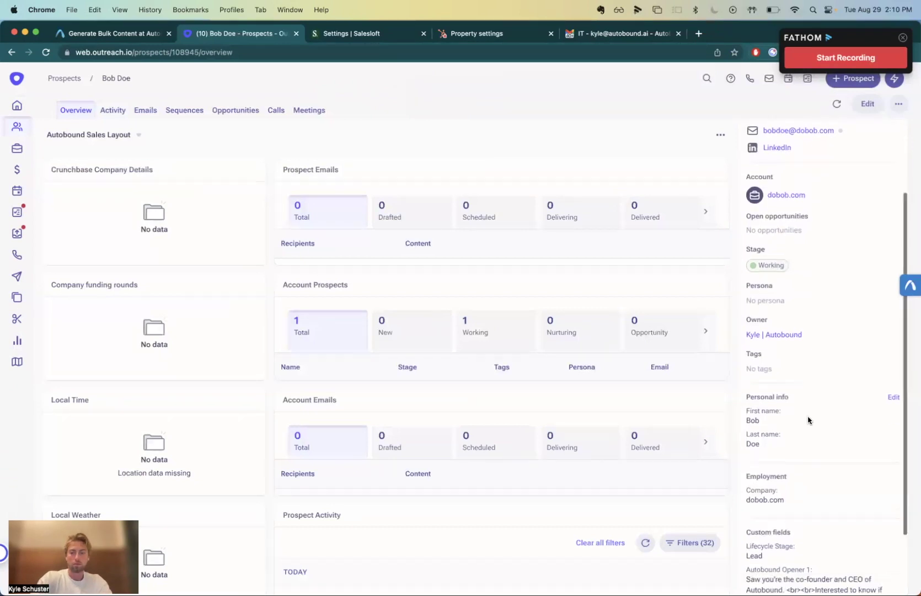
Empty the Autobound Opener 1 custom field and save the change.
mouse_move(892, 452)
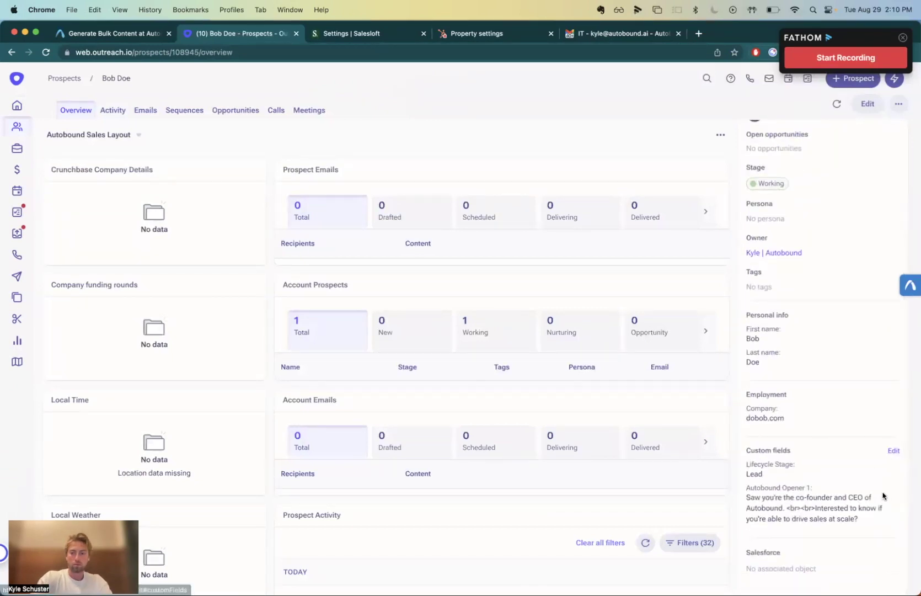
left_click(894, 452)
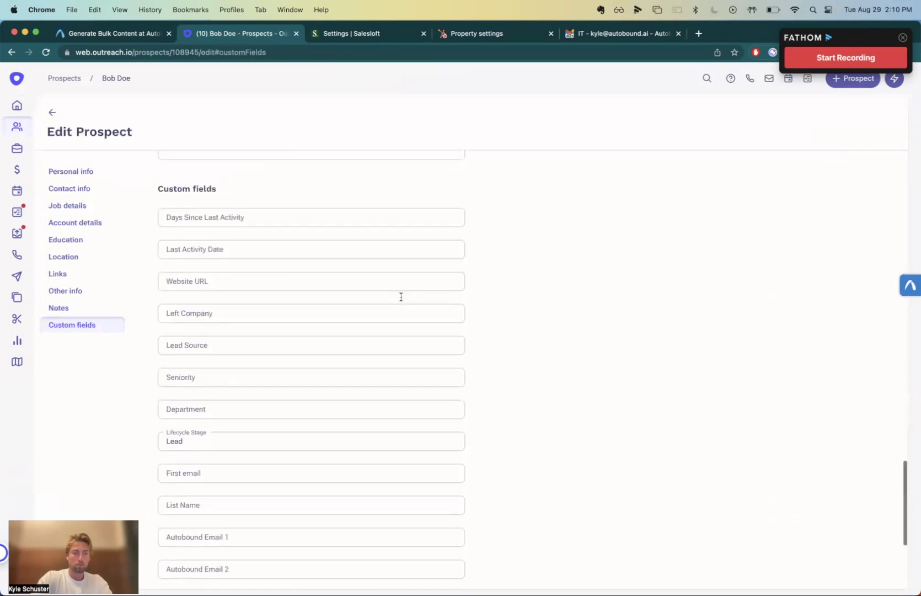
scroll(389, 291, "down", 4)
double_click(360, 414)
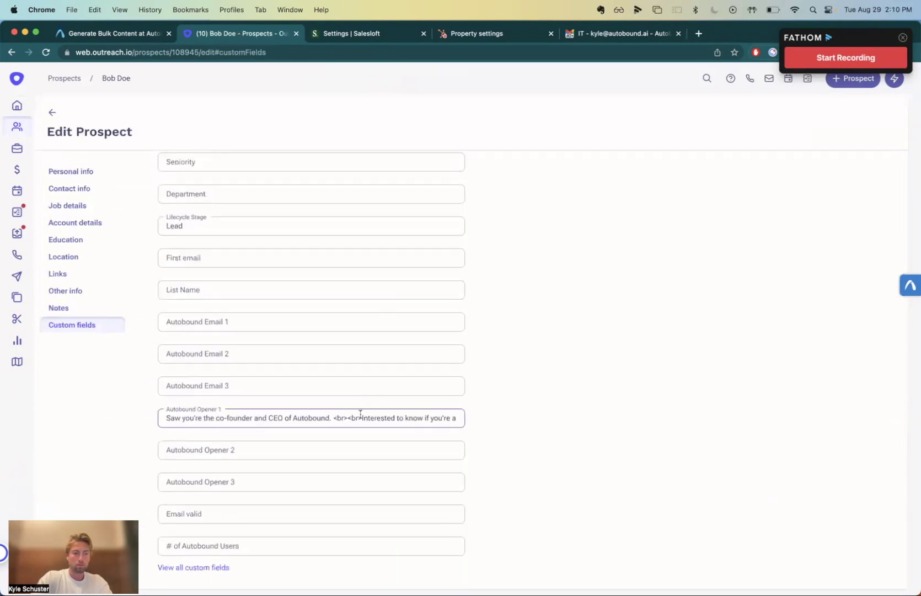
key("super+a")
key("BackSpace")
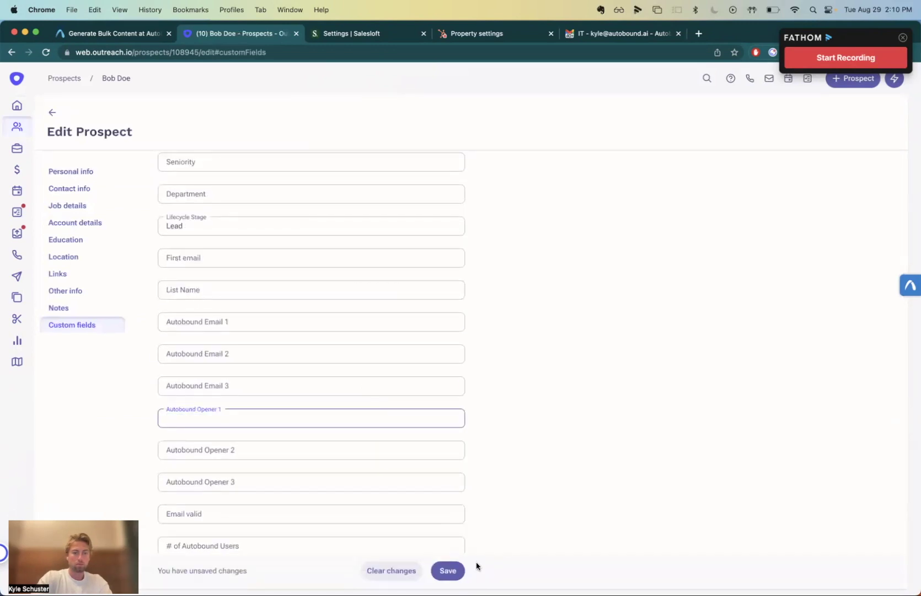
left_click(463, 571)
left_click(448, 571)
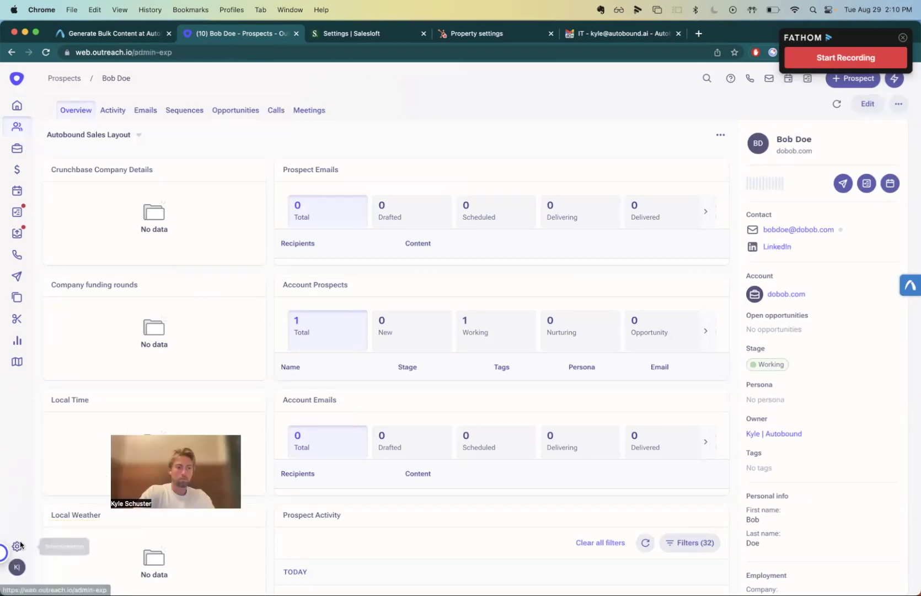
Return to Administration > Prospects and scroll to the Autobound Email and Opener custom fields.
left_click(18, 546)
scroll(52, 358, "down", 10)
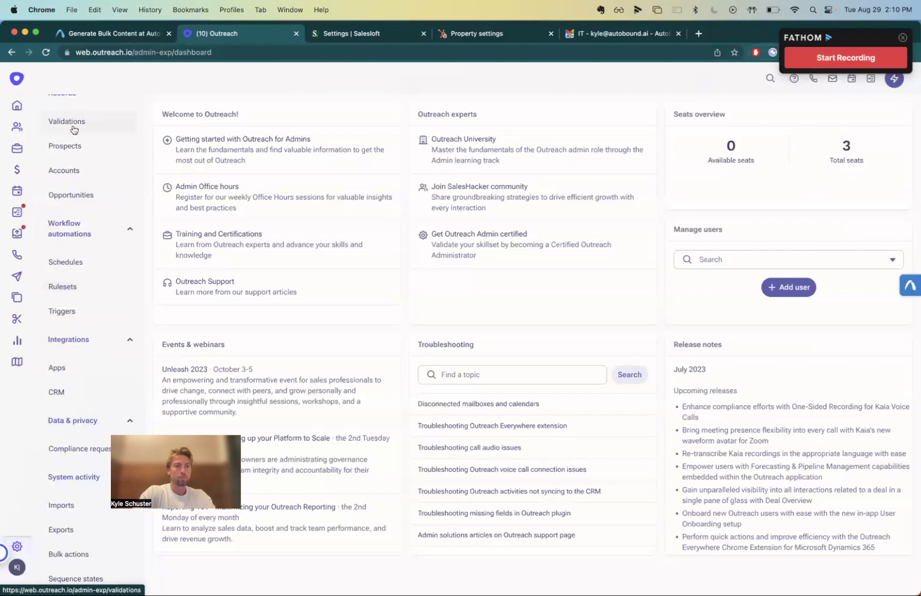
left_click(62, 147)
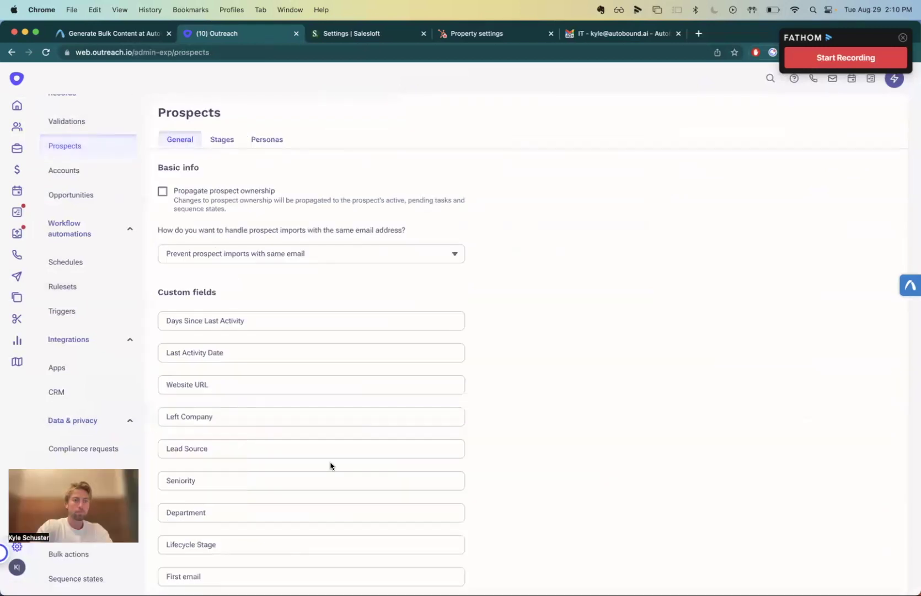
scroll(330, 467, "down", 12)
scroll(330, 466, "up", 10)
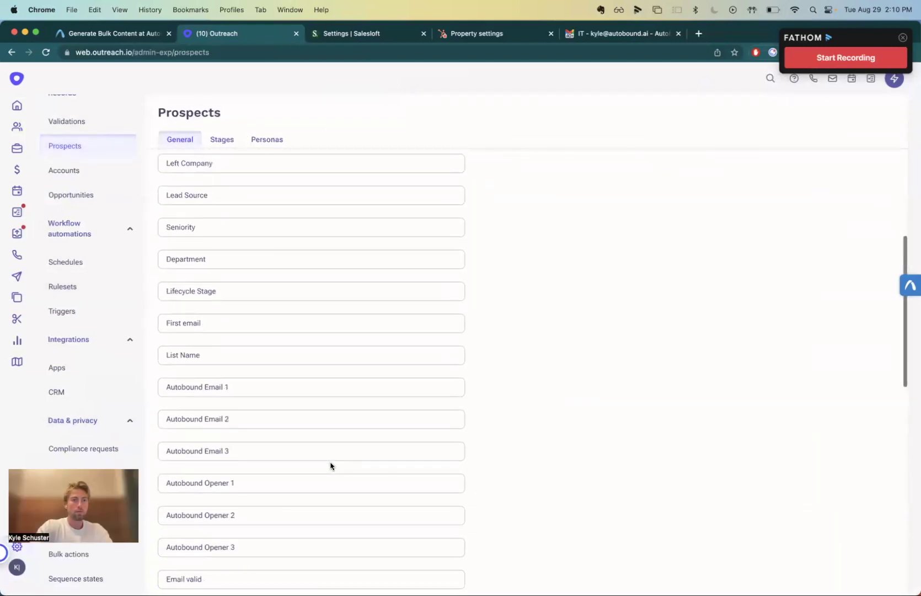
scroll(331, 466, "down", 3)
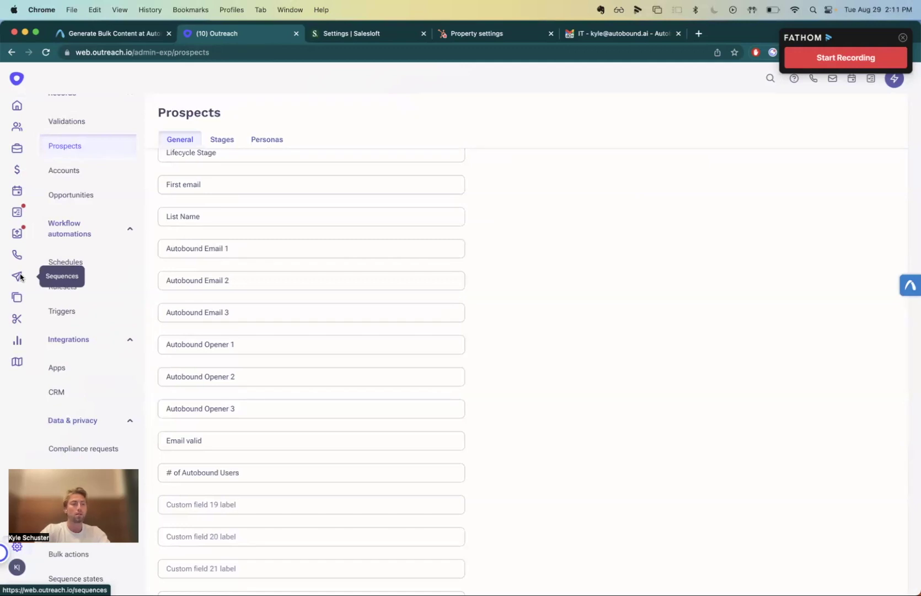
Search sequences for 'demo' and open the Demo bulk vp low touch sequence.
left_click(20, 277)
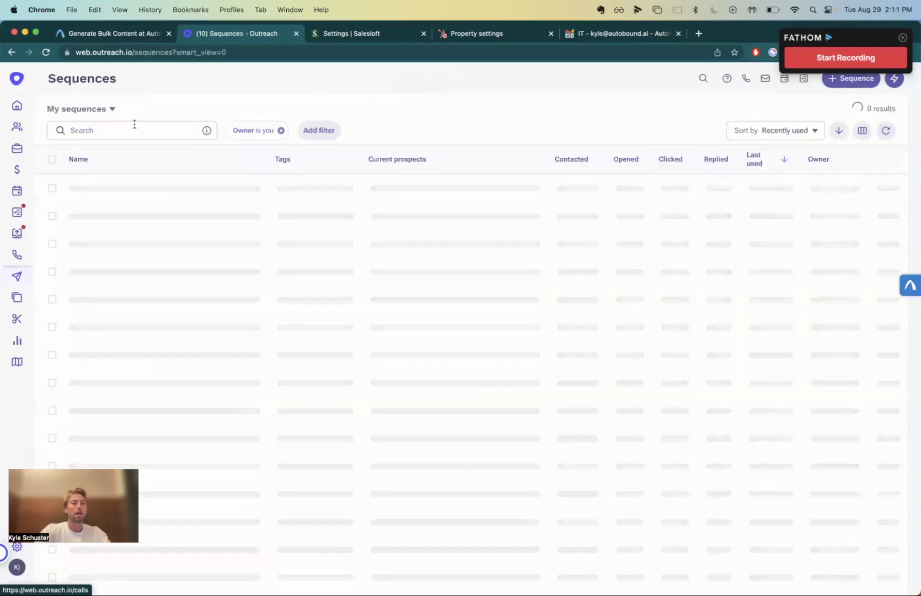
left_click(126, 129)
type("demo")
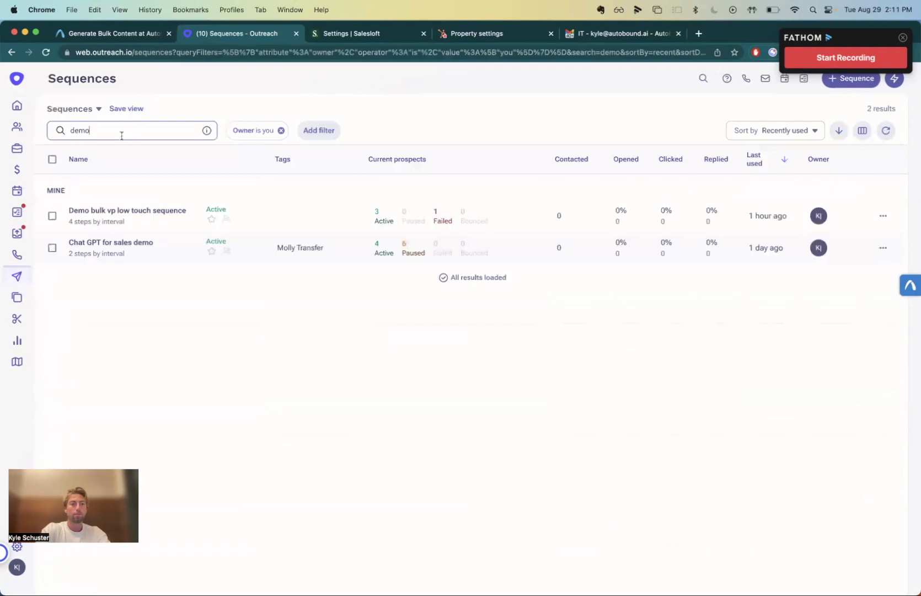
left_click(130, 212)
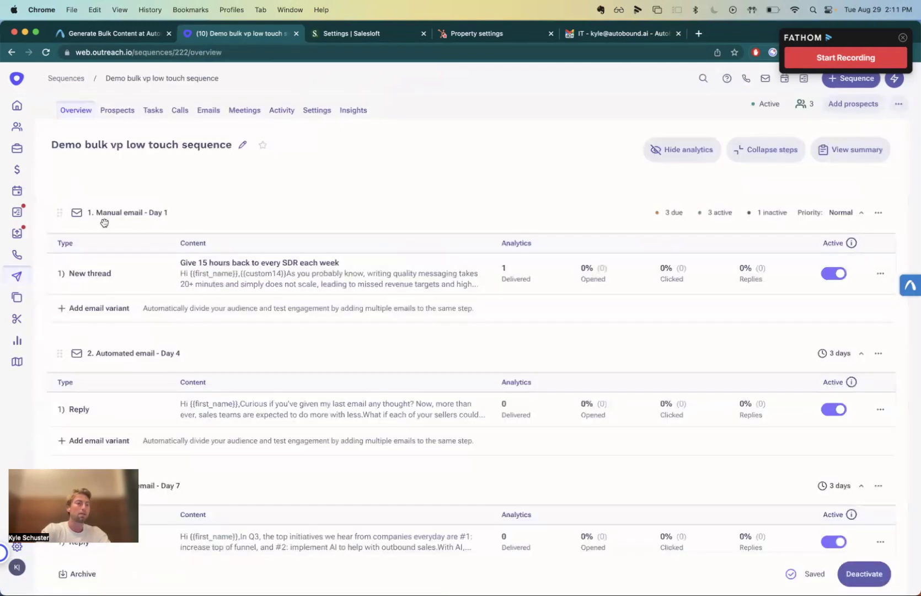
Inspect the Day 1 email to confirm {{custom14}} follows the greeting, closing it unchanged.
left_click(156, 273)
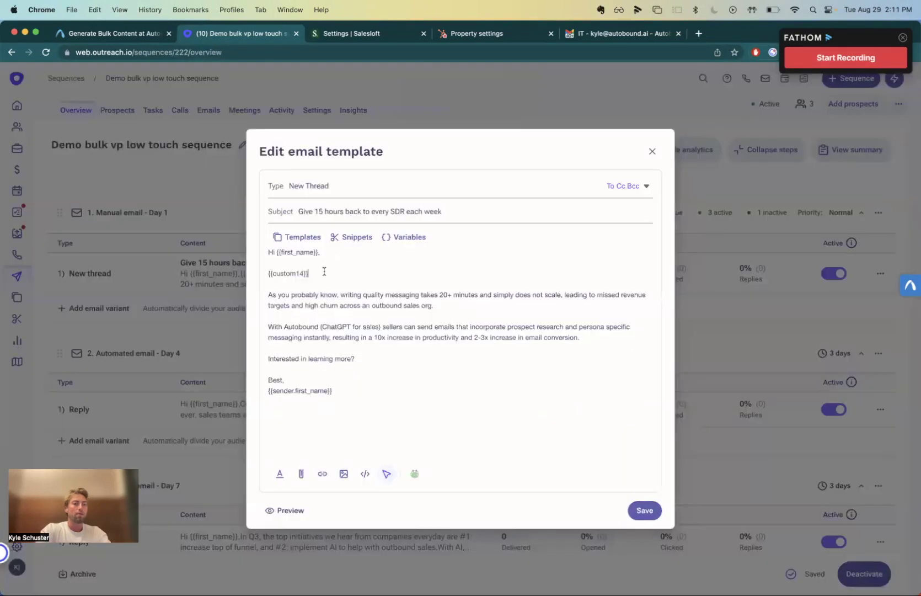
left_click_drag(324, 270, 268, 273)
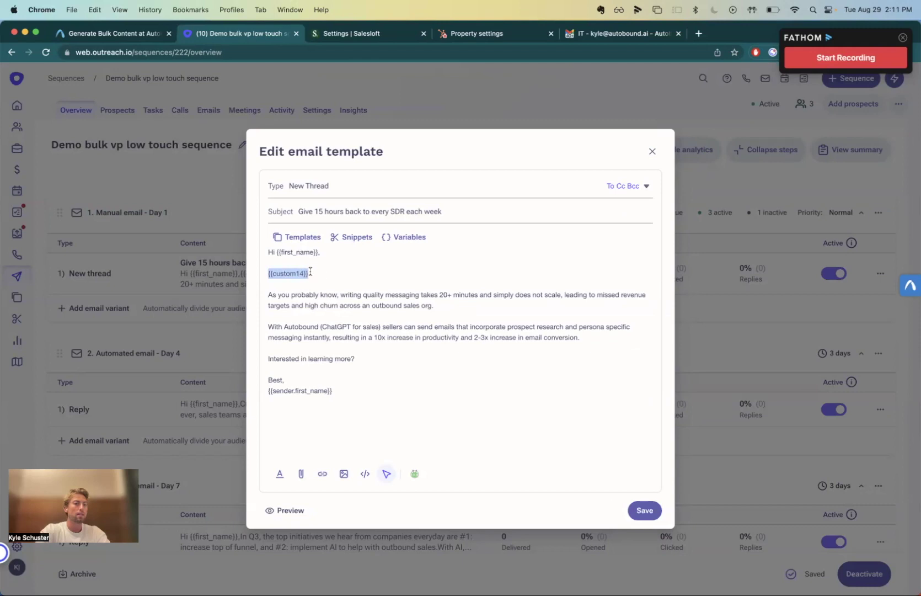
left_click_drag(318, 251, 296, 252)
left_click_drag(339, 392, 322, 392)
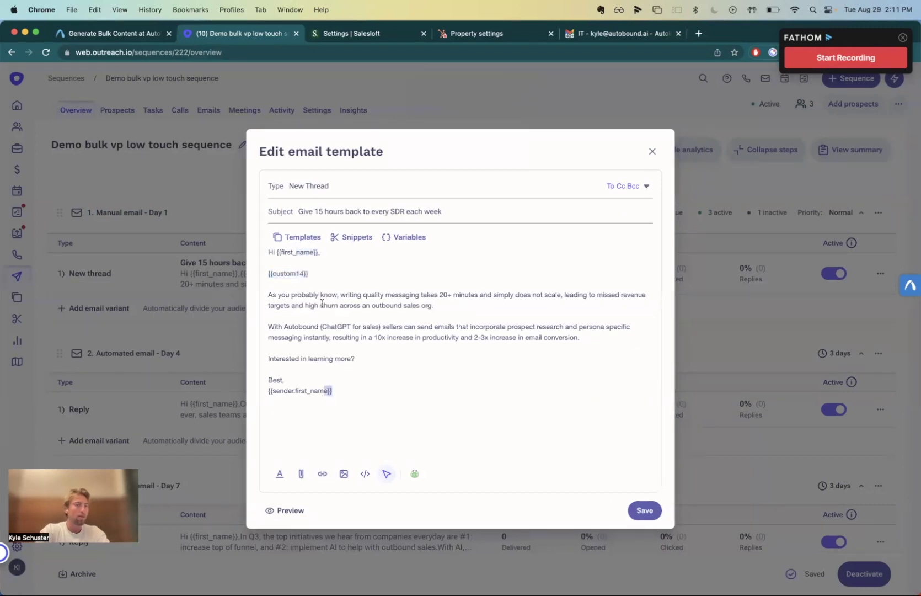
left_click_drag(314, 274, 274, 273)
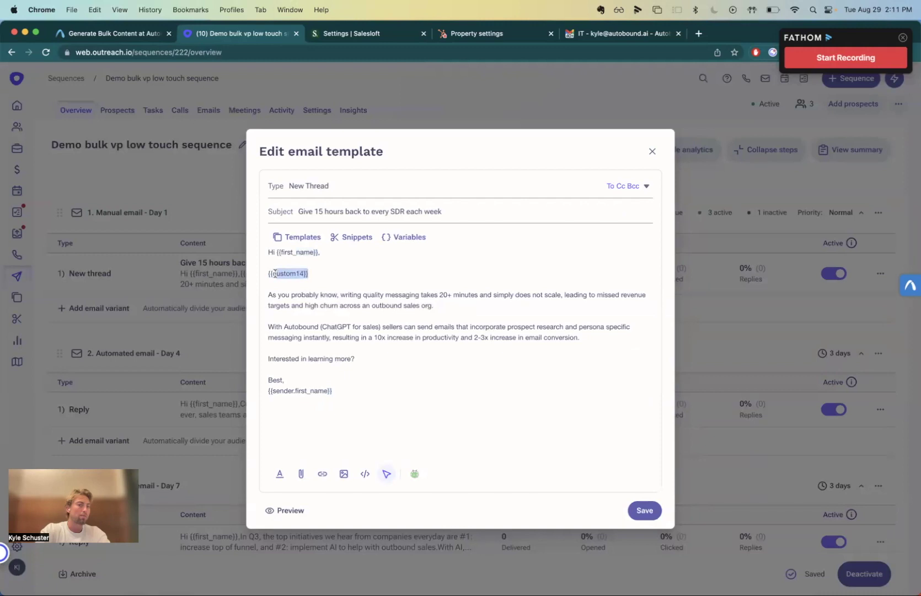
left_click(376, 284)
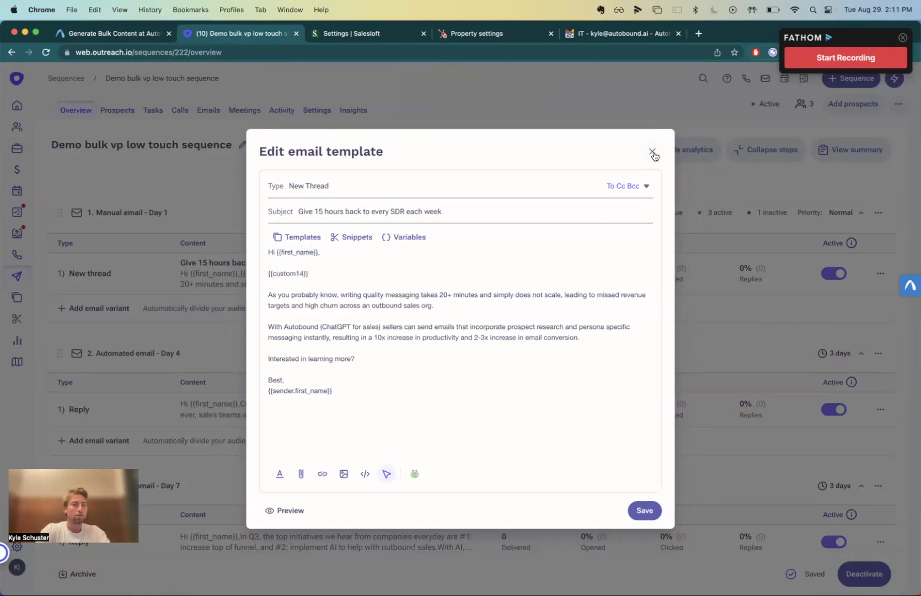
left_click_drag(310, 273, 269, 274)
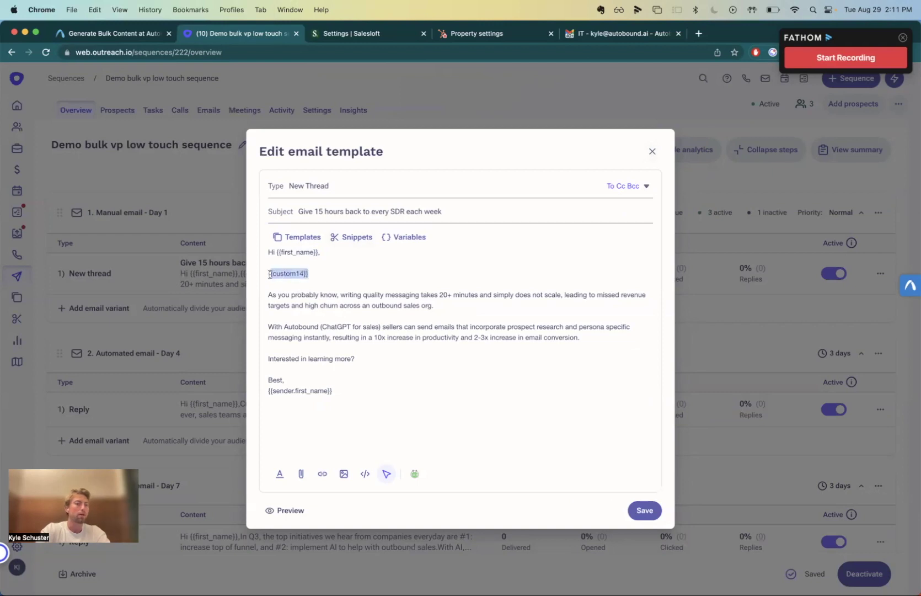
left_click(652, 151)
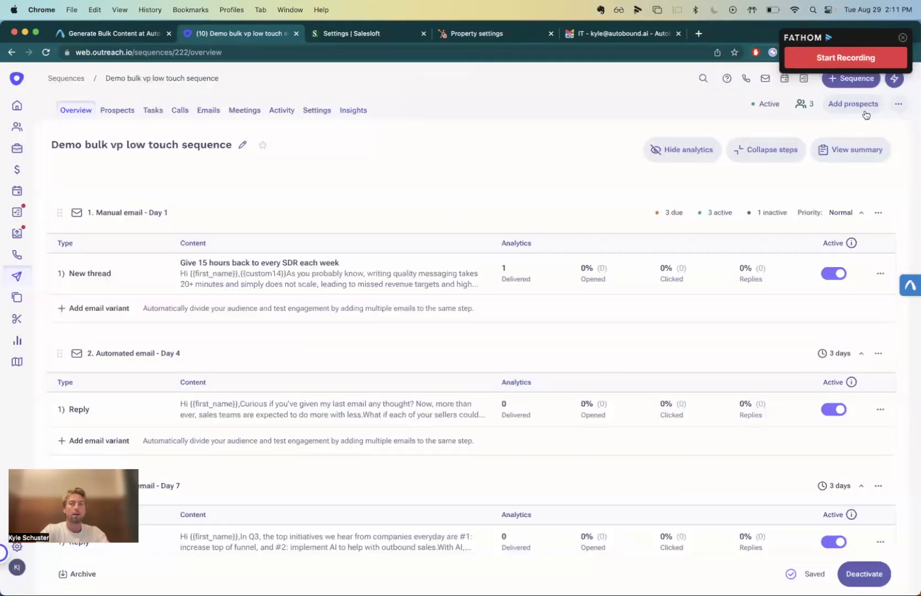
Start a Prospects bulk import and pick the Bulk Content Openers.csv file from Downloads.
left_click(892, 85)
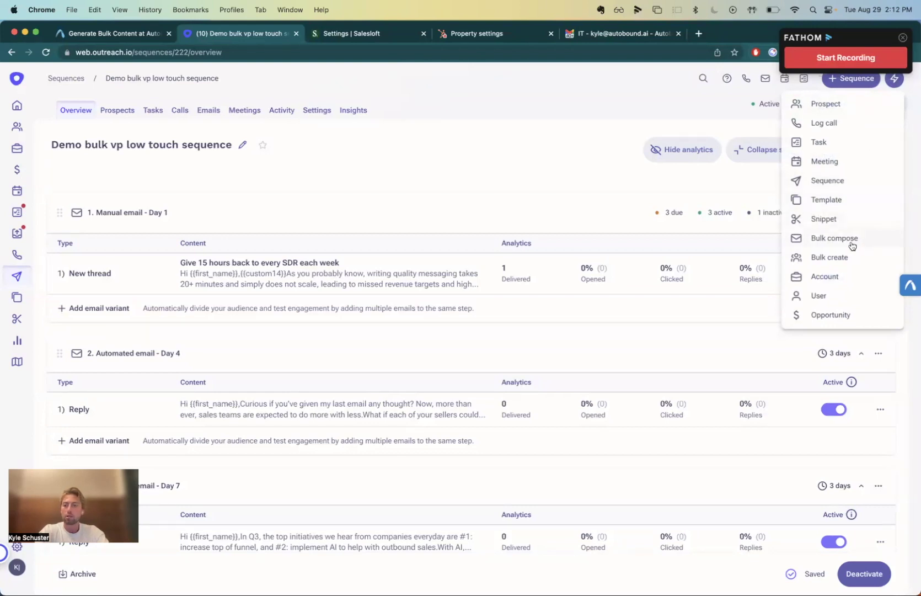
left_click(844, 257)
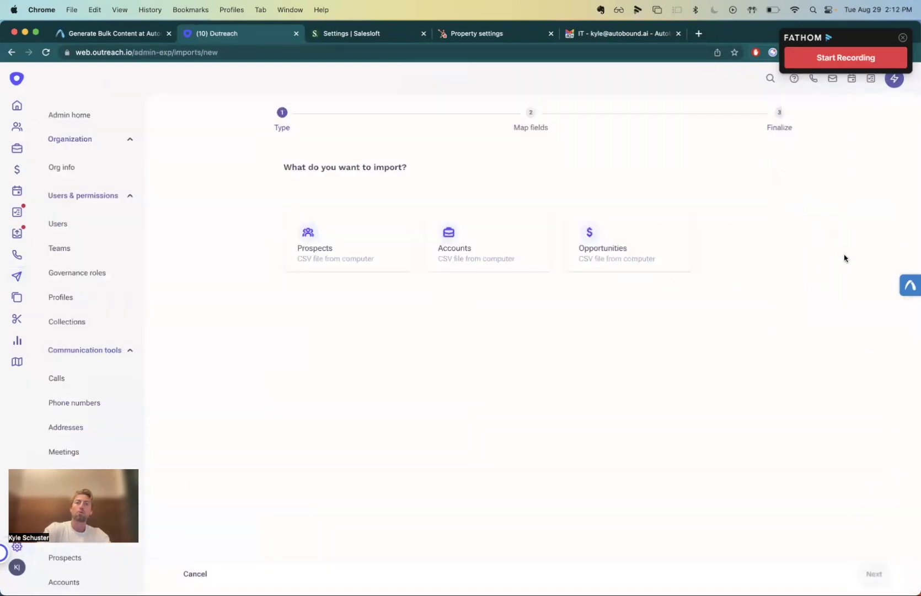
left_click(381, 220)
left_click(406, 245)
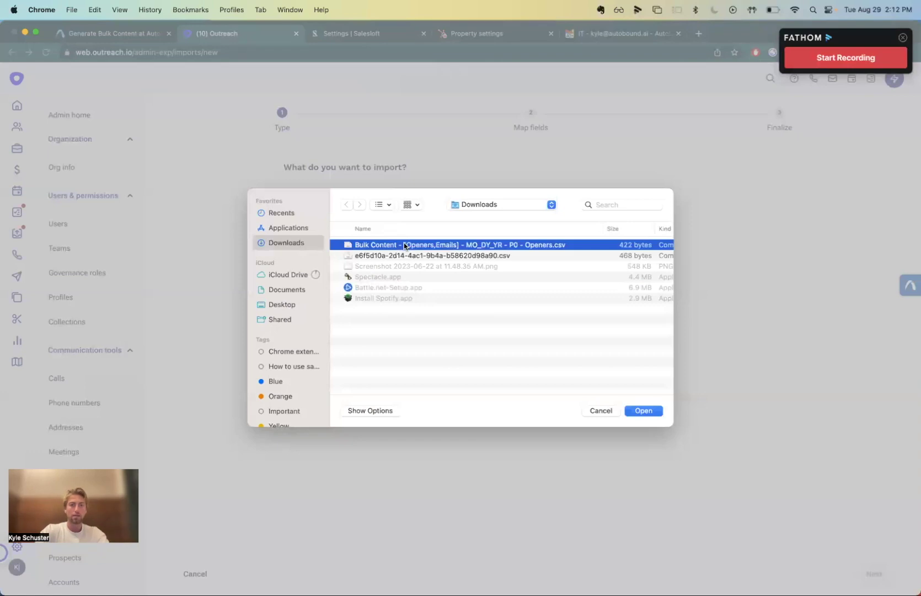
Confirm the CSV, advance the import to Map fields, and show the Downloads folder in Finder.
key("Return")
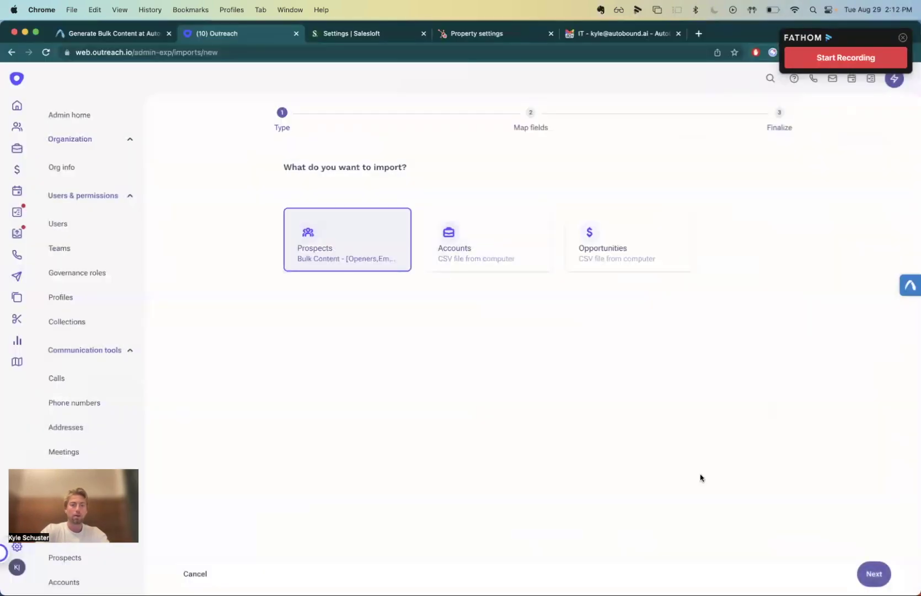
left_click(875, 568)
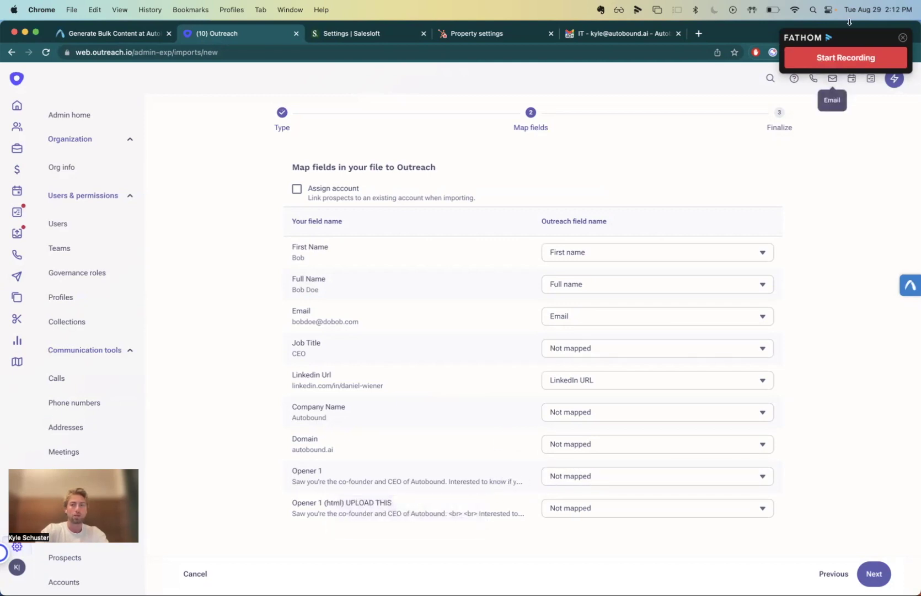
left_click_drag(843, 40, 840, 103)
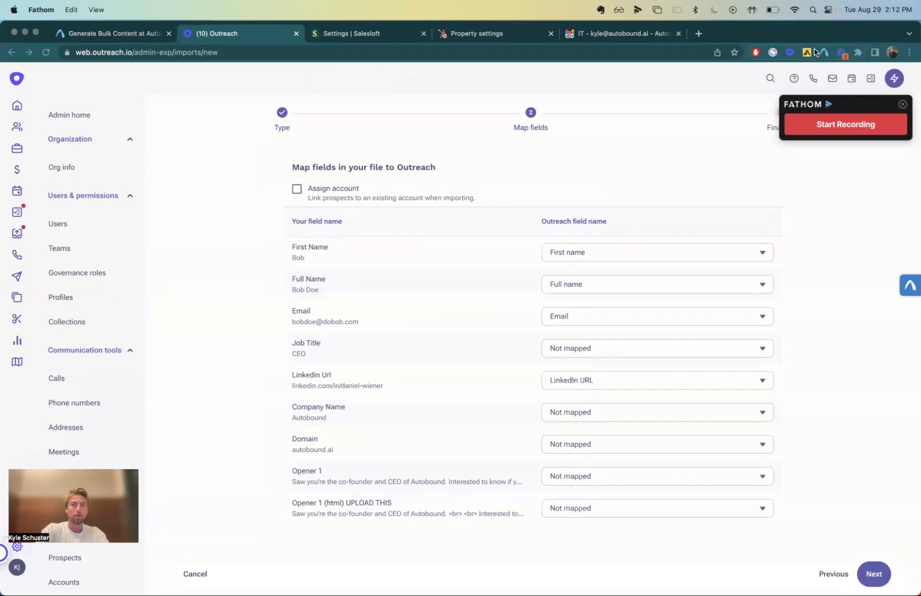
mouse_move(864, 576)
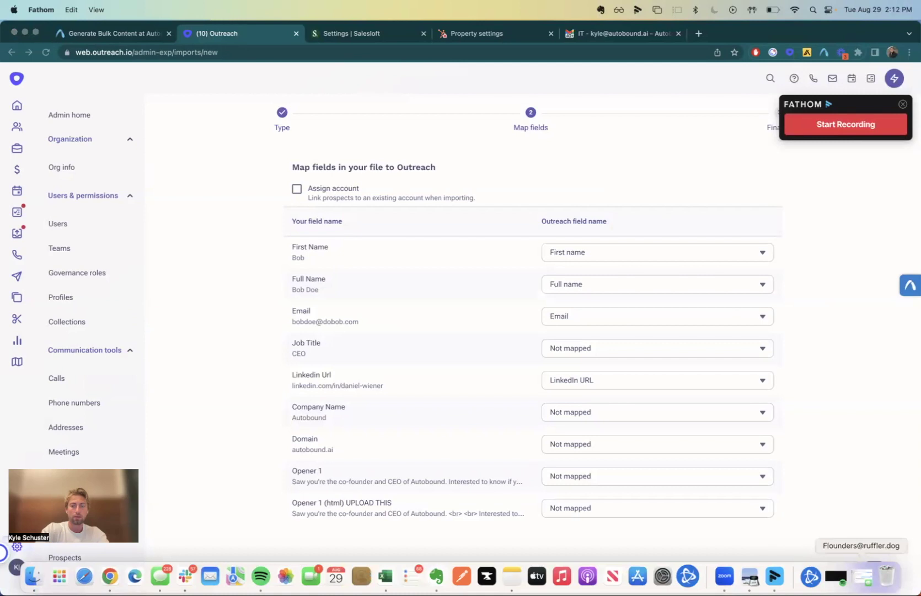
left_click(811, 574)
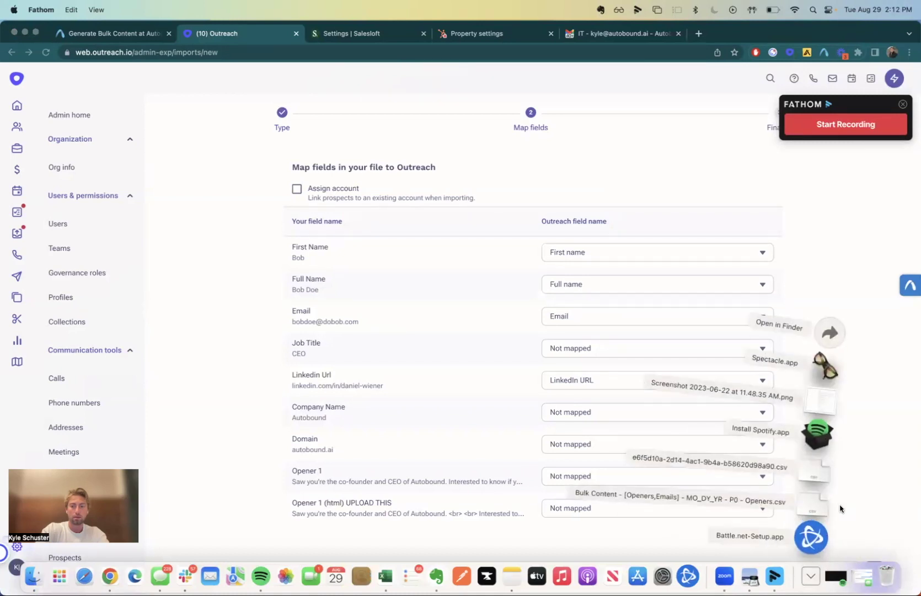
Open Bulk Content Openers.csv in Excel and widen columns H and I to read the openers.
left_click(829, 333)
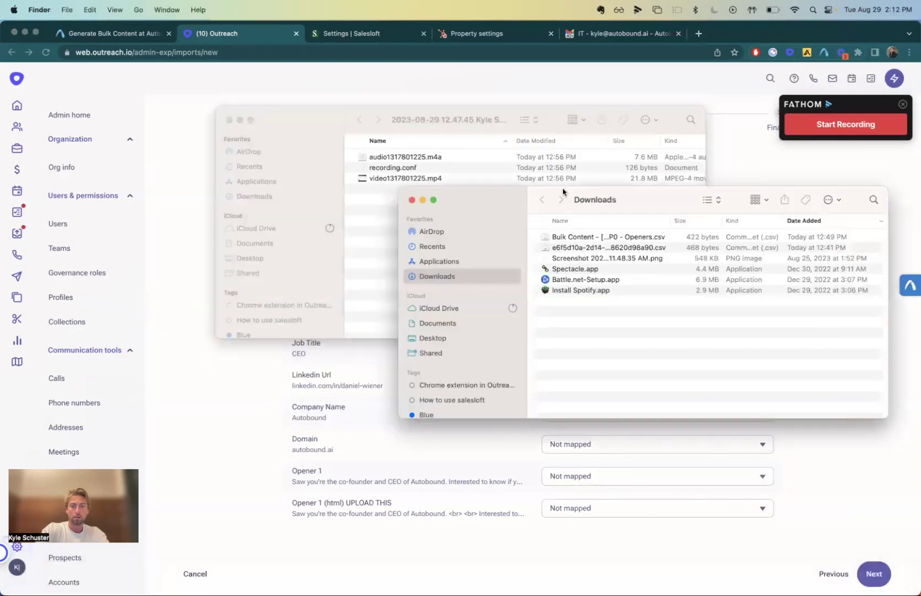
double_click(576, 237)
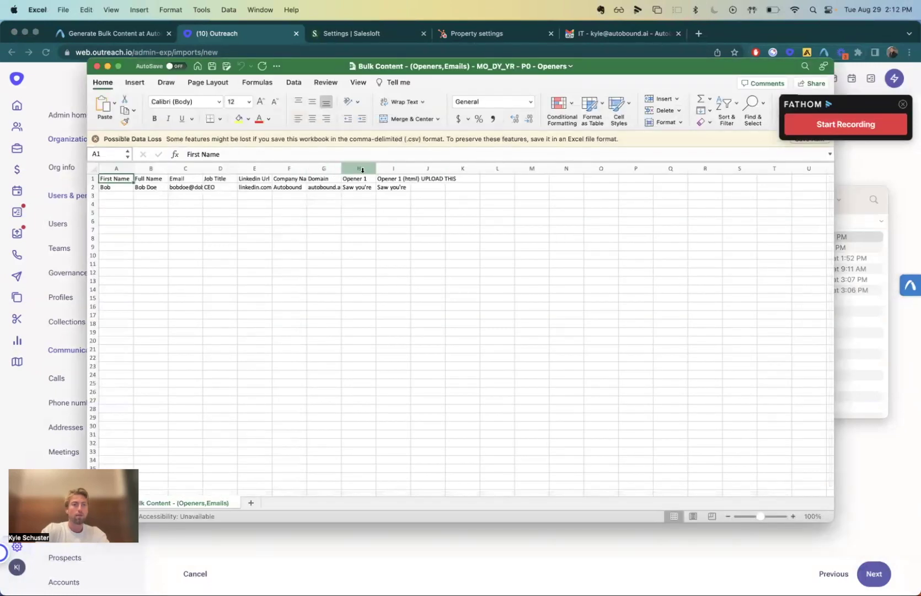
left_click_drag(375, 168, 469, 169)
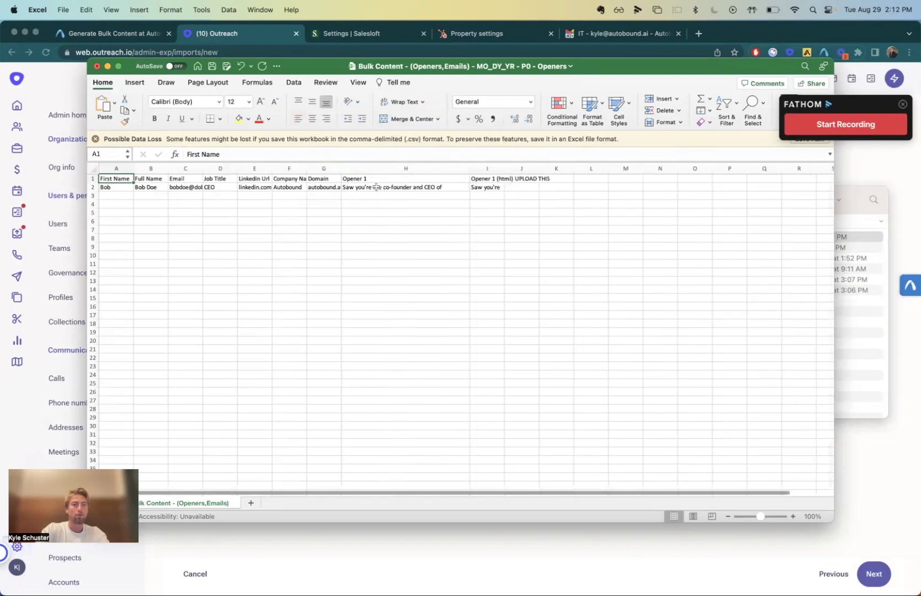
double_click(506, 170)
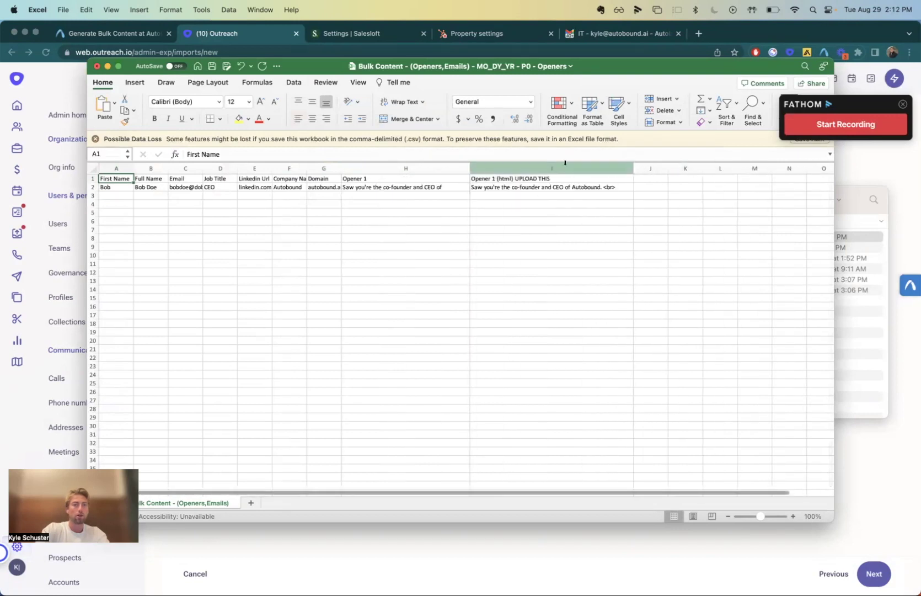
double_click(506, 187)
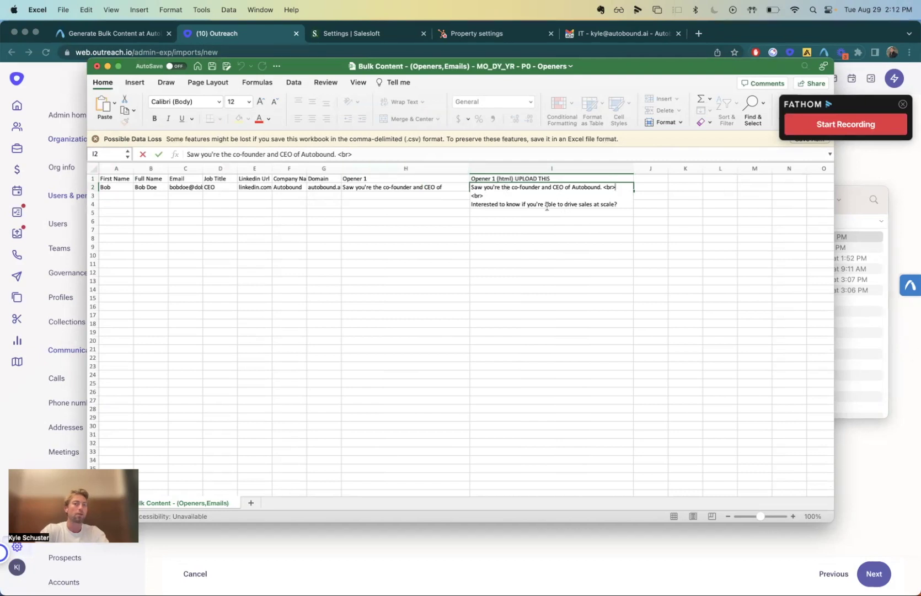
Compare the plain opener in H2 with the HTML opener in I2, then go back to Outreach.
left_click(403, 189)
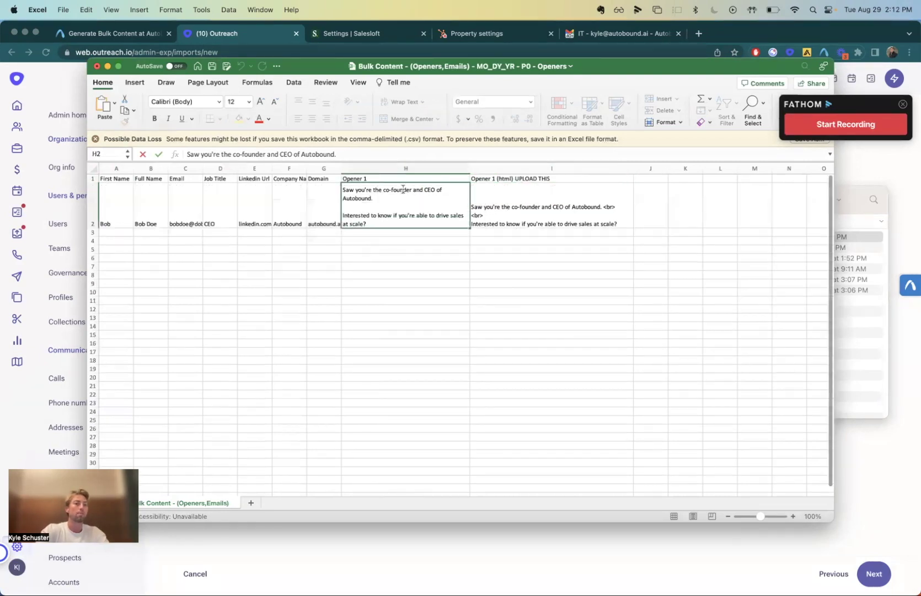
left_click(546, 195)
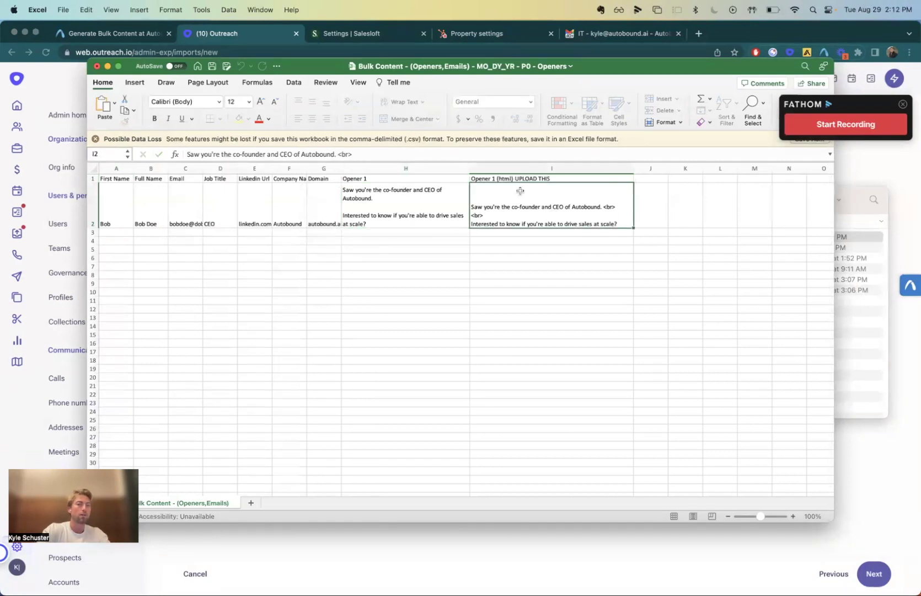
left_click(396, 211)
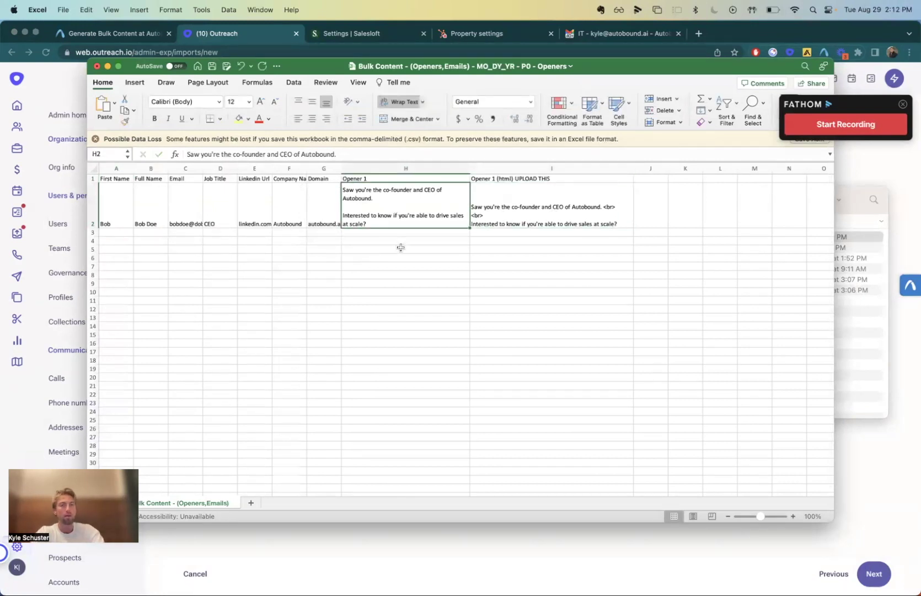
left_click(531, 217)
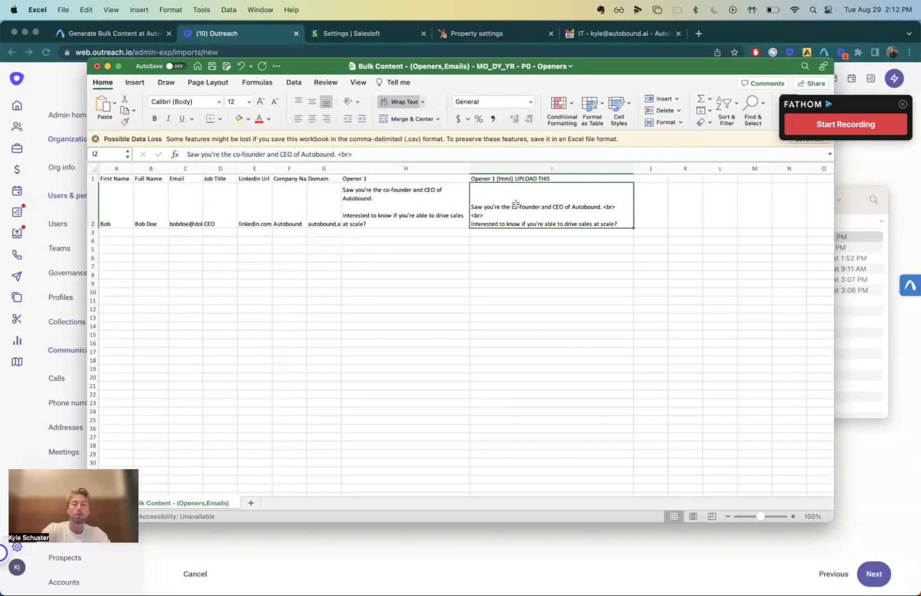
left_click(852, 163)
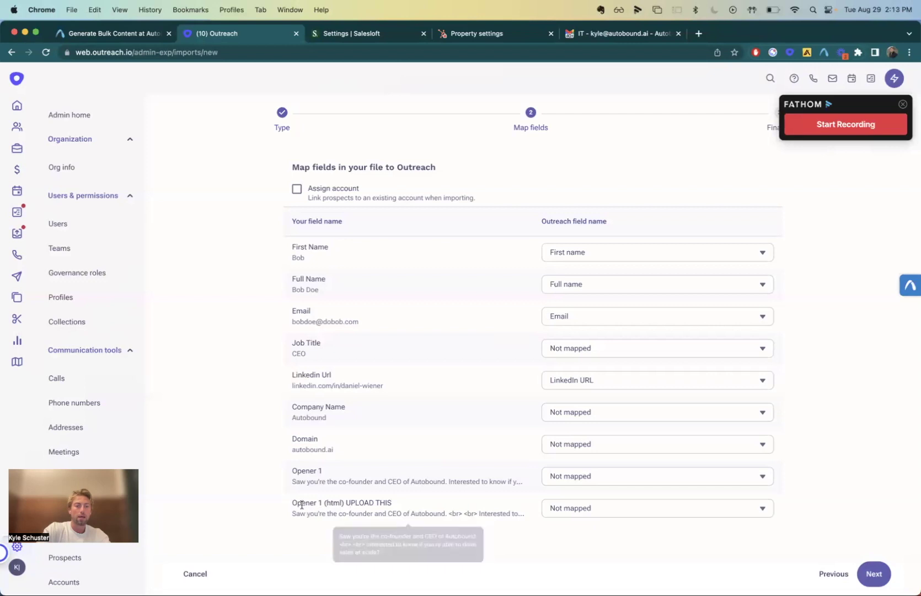
Map the Opener 1 (html) UPLOAD THIS column to Autobound Opener 1 (Custom 14).
left_click_drag(294, 502, 407, 506)
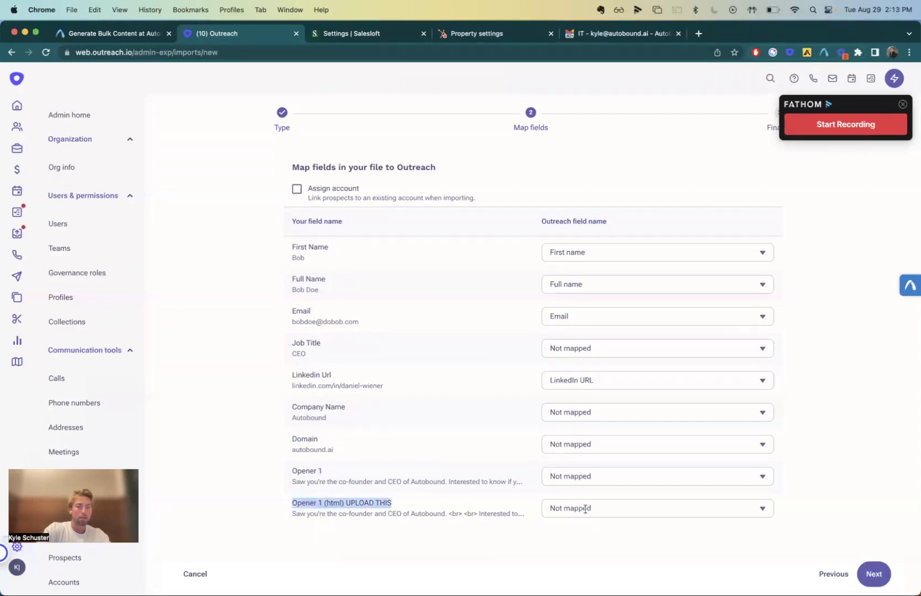
left_click(662, 510)
left_click(690, 508)
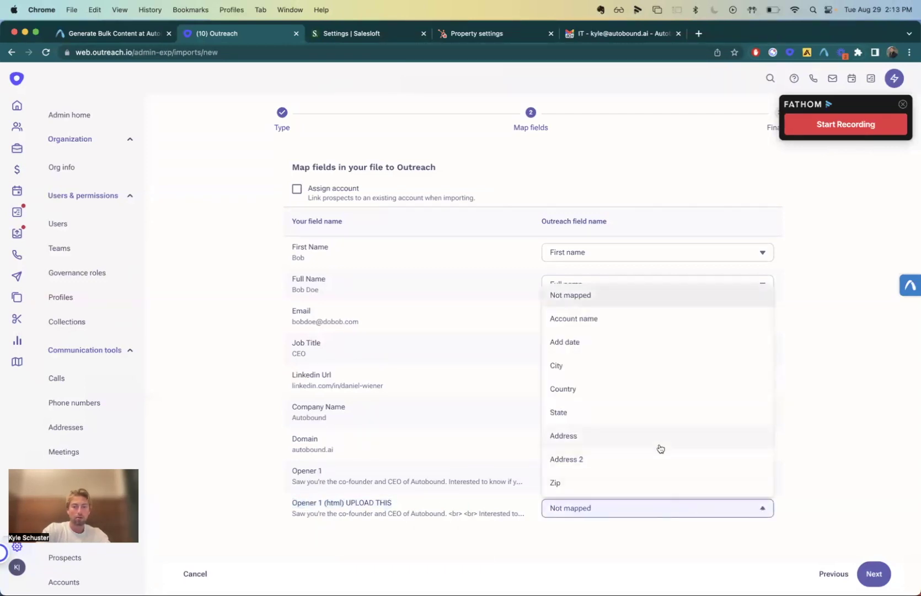
scroll(655, 433, "down", 10)
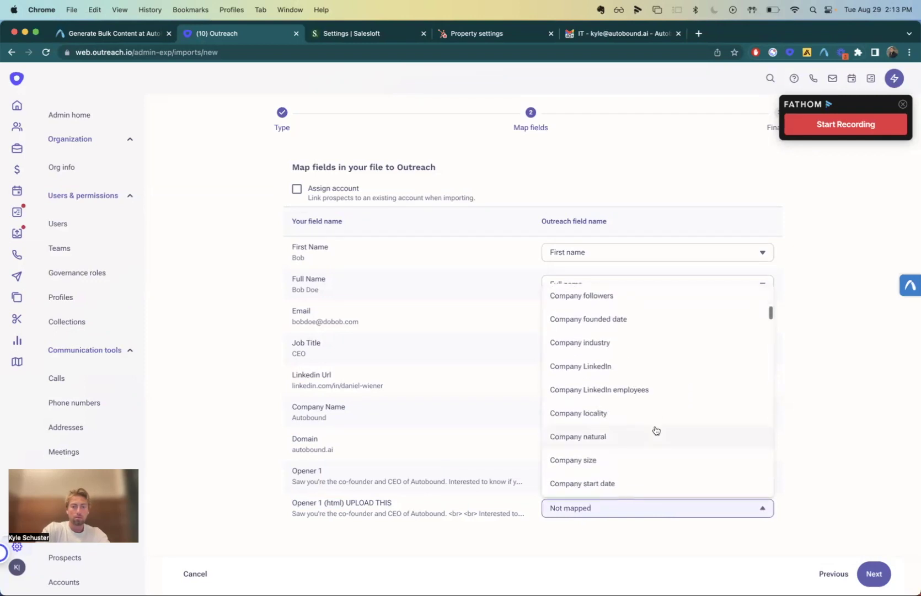
scroll(656, 431, "down", 8)
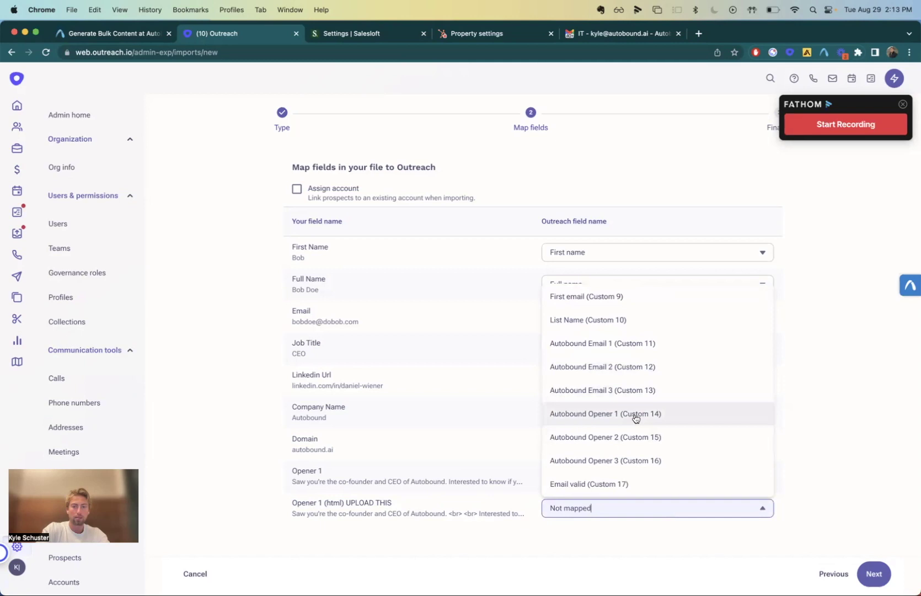
left_click(636, 417)
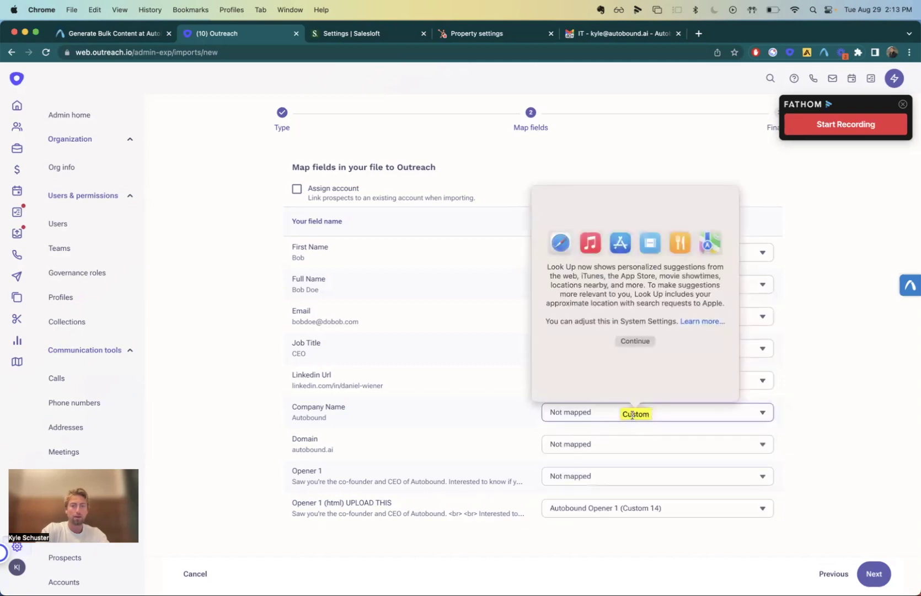
left_click(815, 457)
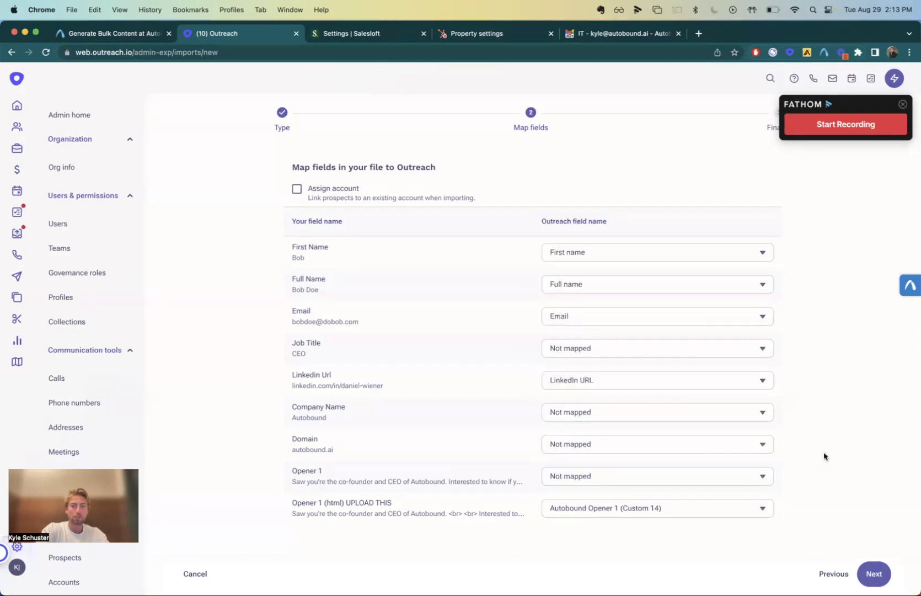
Run the import and list the prospect it created.
left_click(869, 571)
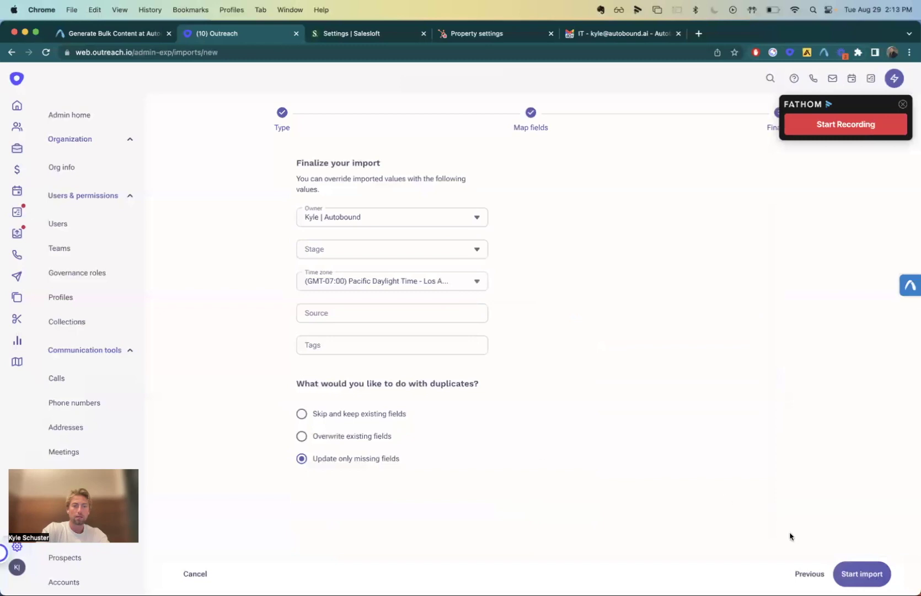
left_click(850, 575)
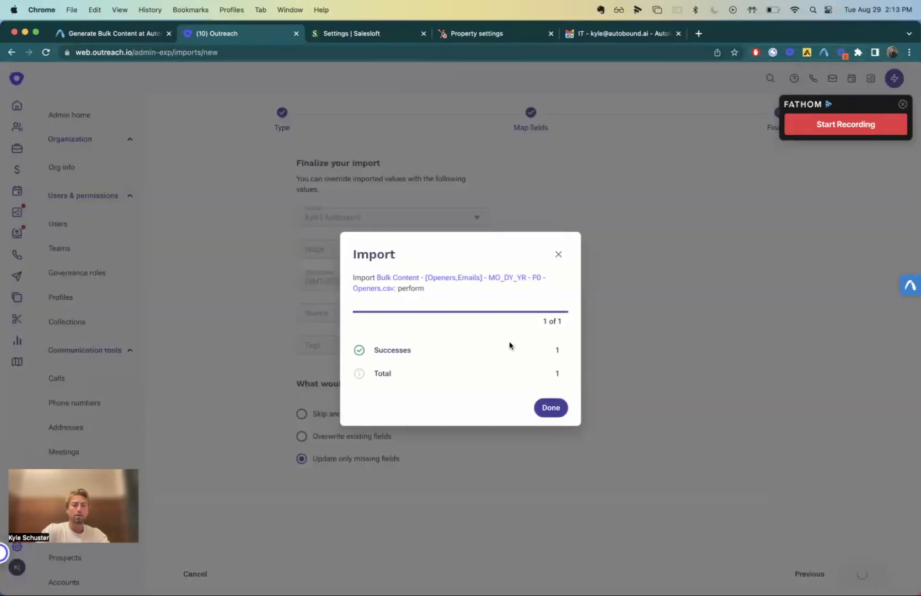
left_click(438, 278)
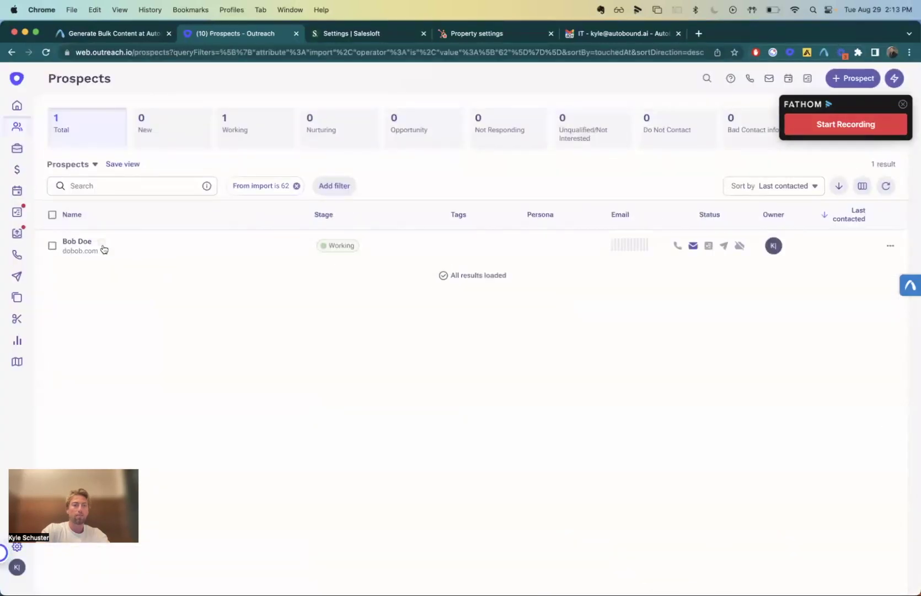
Open the imported prospect and check that Autobound Opener 1 contains the HTML opener text.
left_click(88, 242)
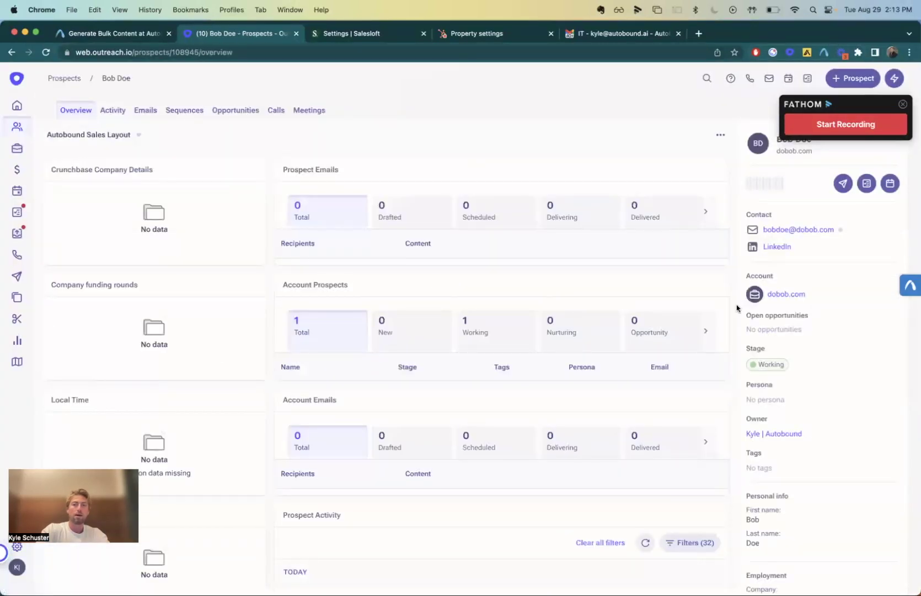
scroll(794, 330, "down", 3)
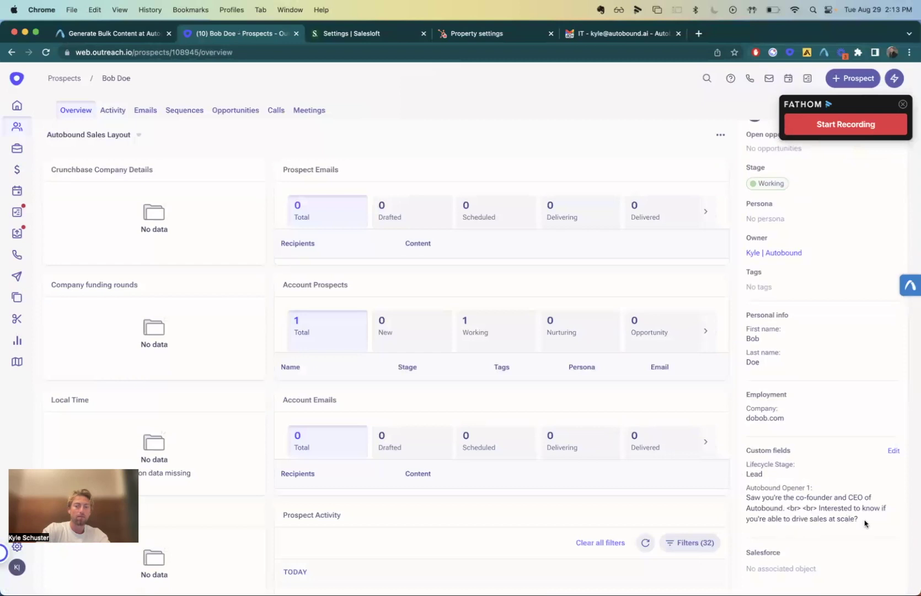
left_click_drag(864, 523, 746, 498)
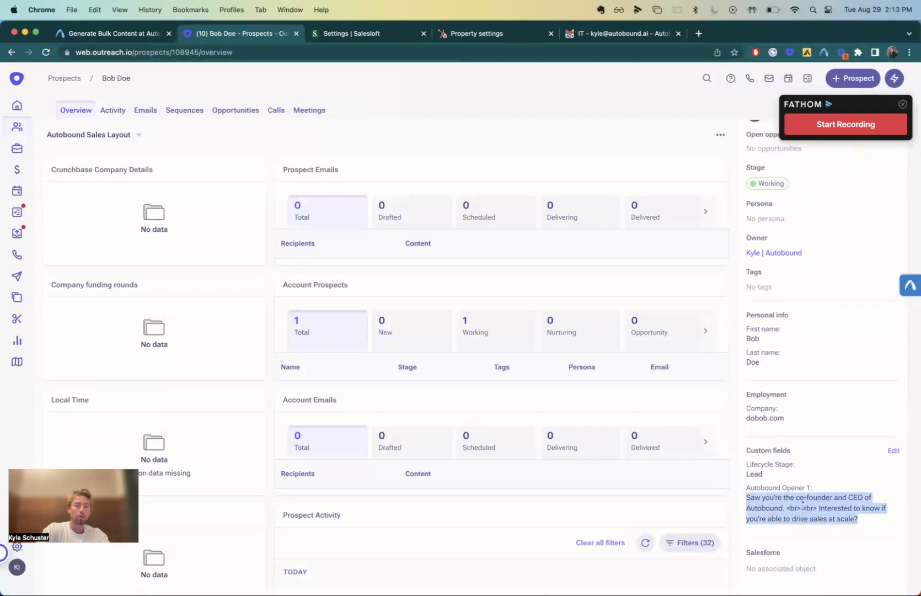
scroll(740, 222, "up", 5)
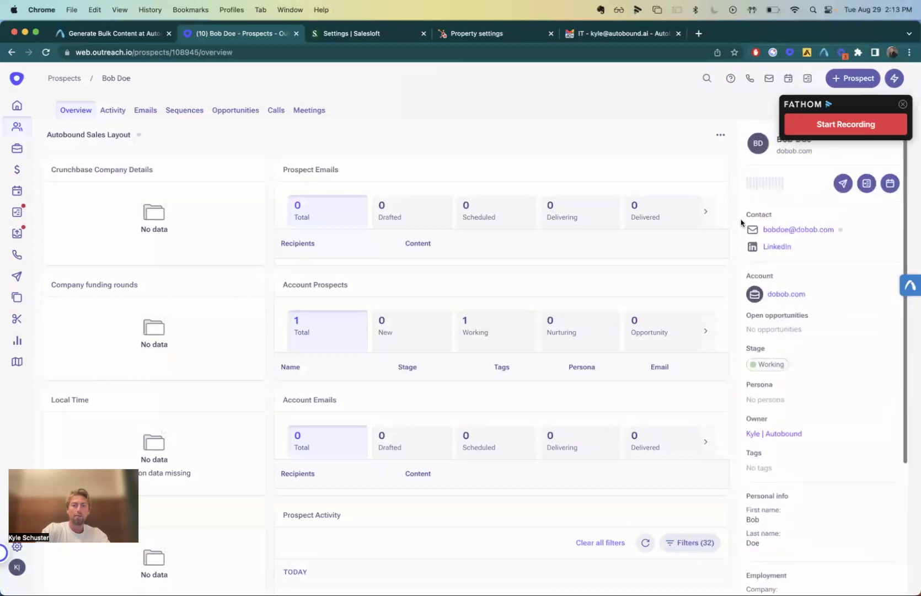
Add the prospect to the Demo bulk vp low touch sequence and start its tasks.
left_click(848, 187)
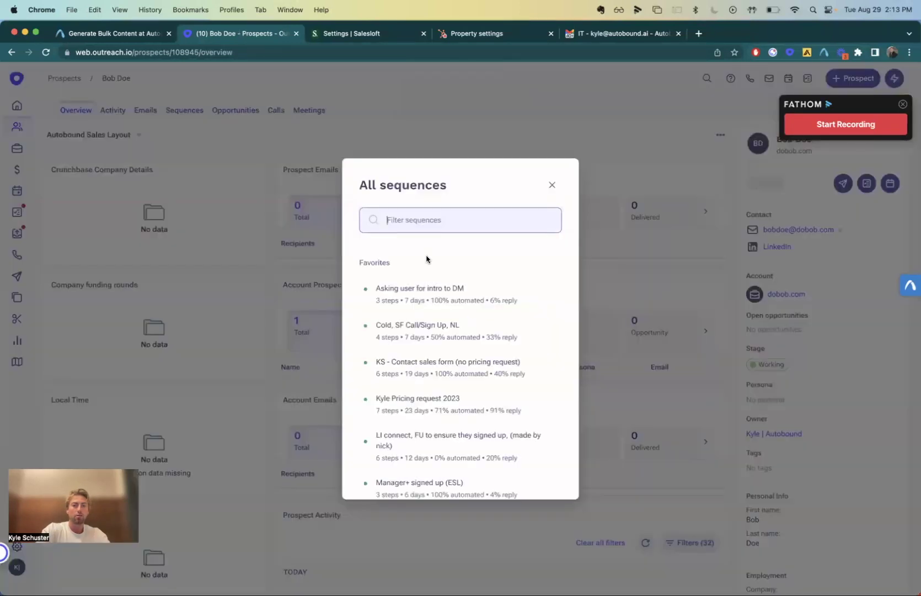
type("demo")
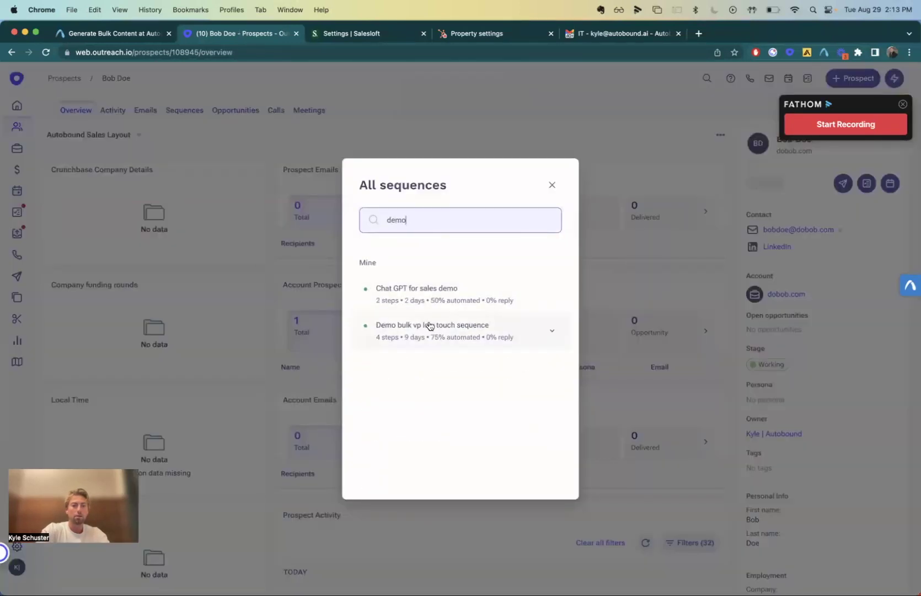
left_click(430, 324)
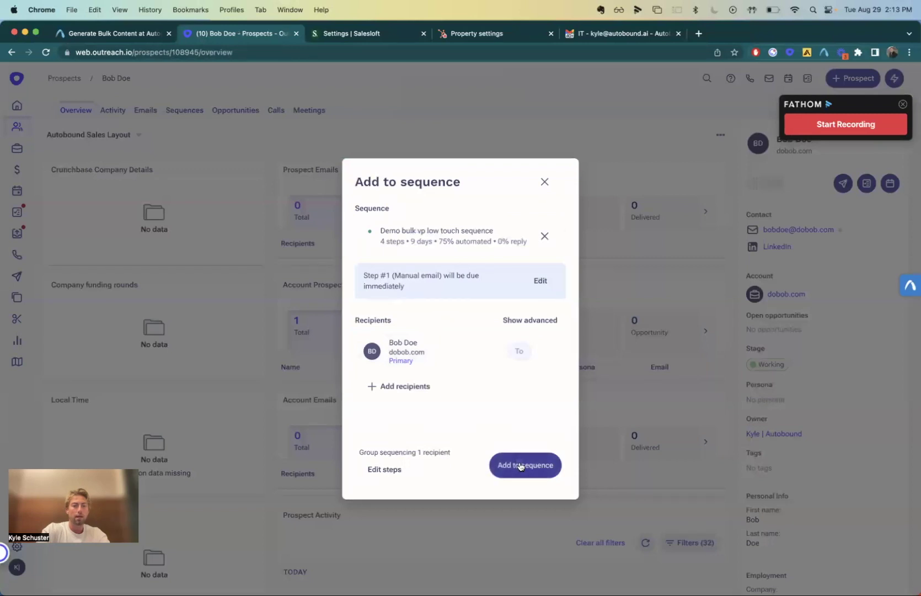
left_click(521, 467)
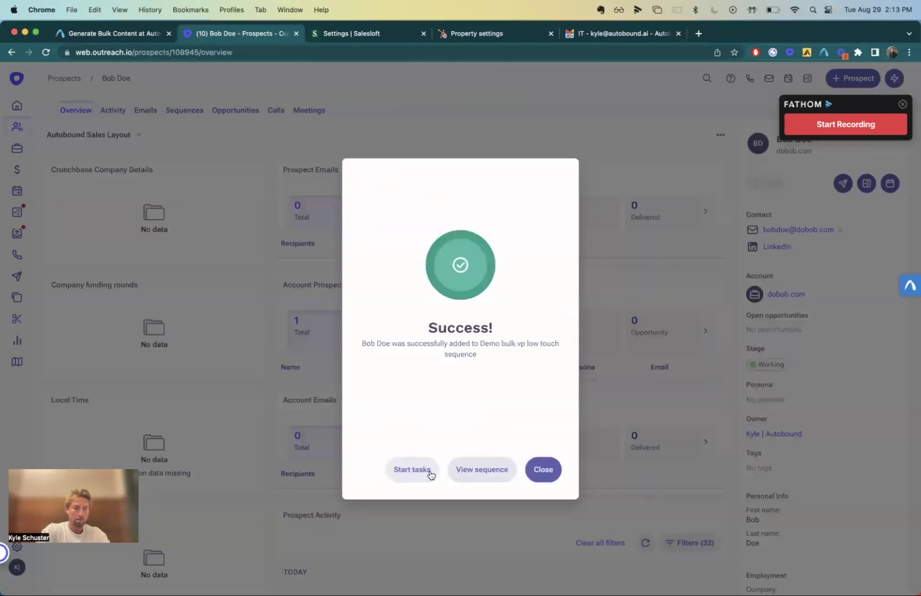
left_click(414, 470)
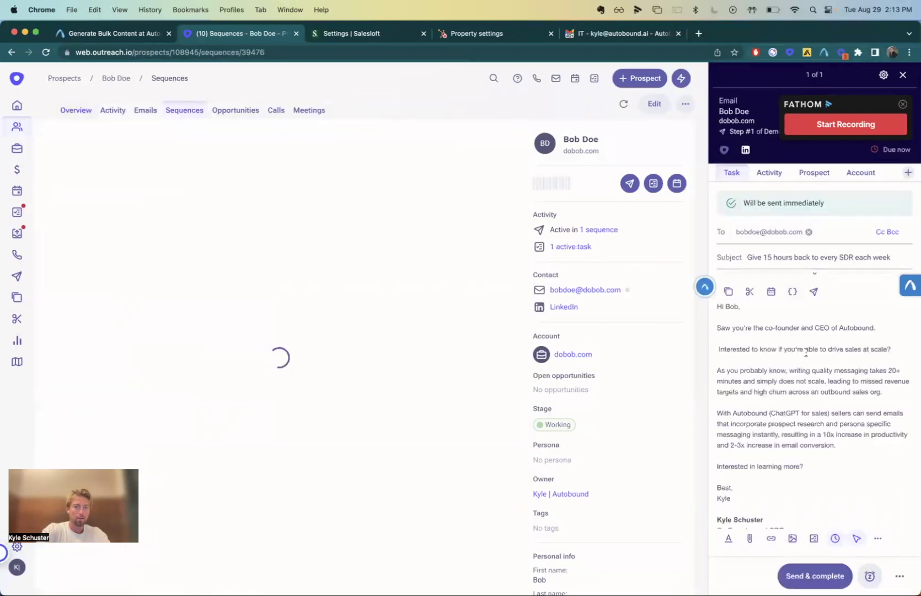
Review the opener paragraphs in the first sequence email, then switch to Salesloft's person fields.
left_click_drag(893, 350, 703, 321)
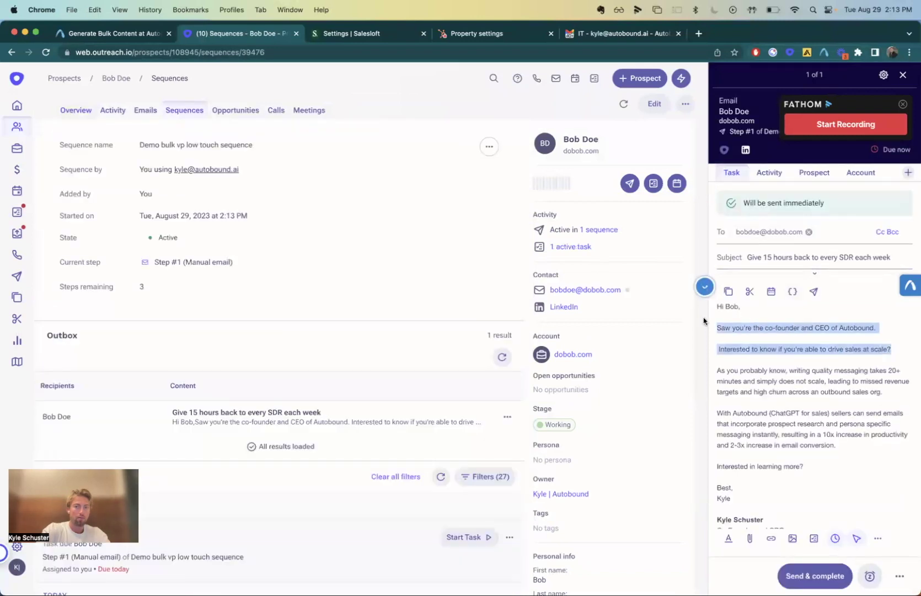
left_click(720, 342)
left_click(719, 348)
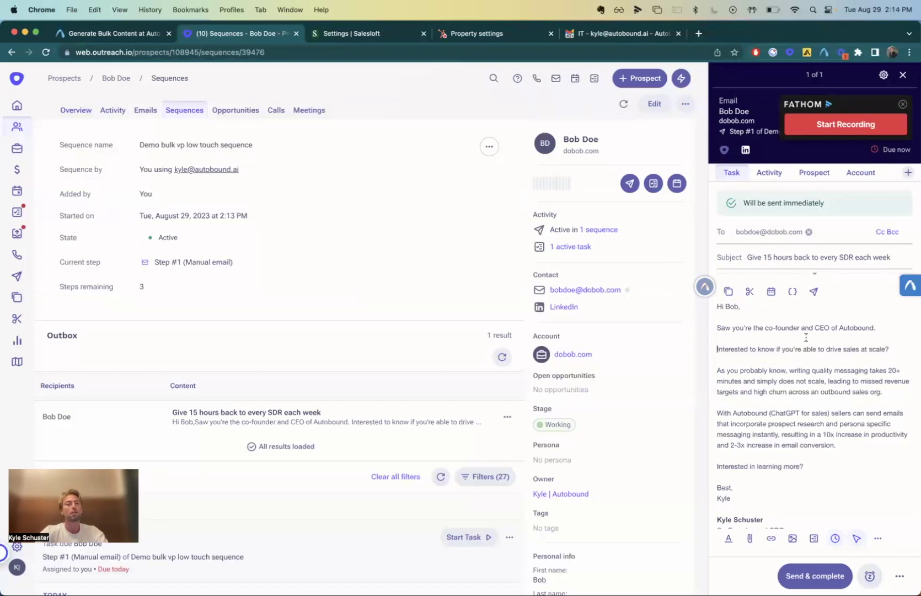
left_click(365, 35)
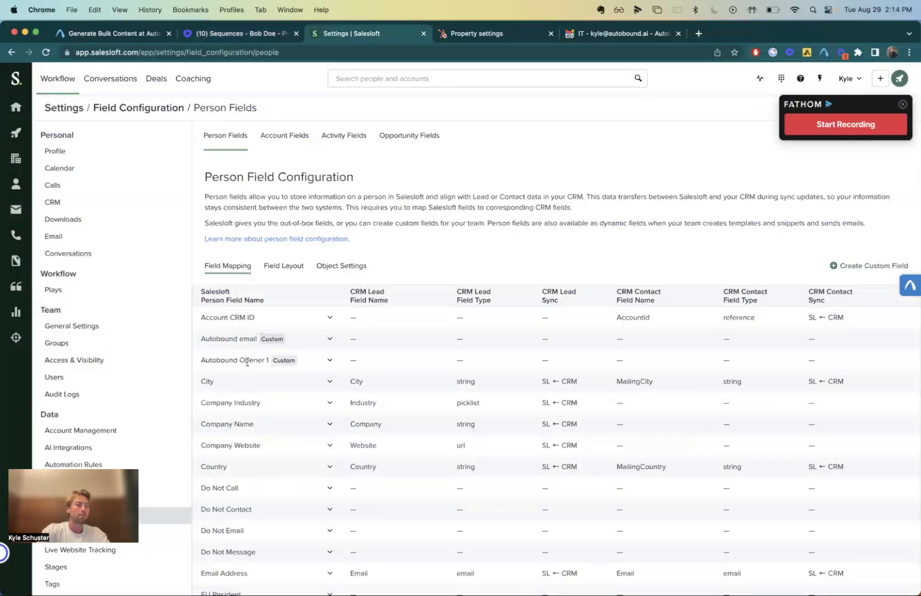